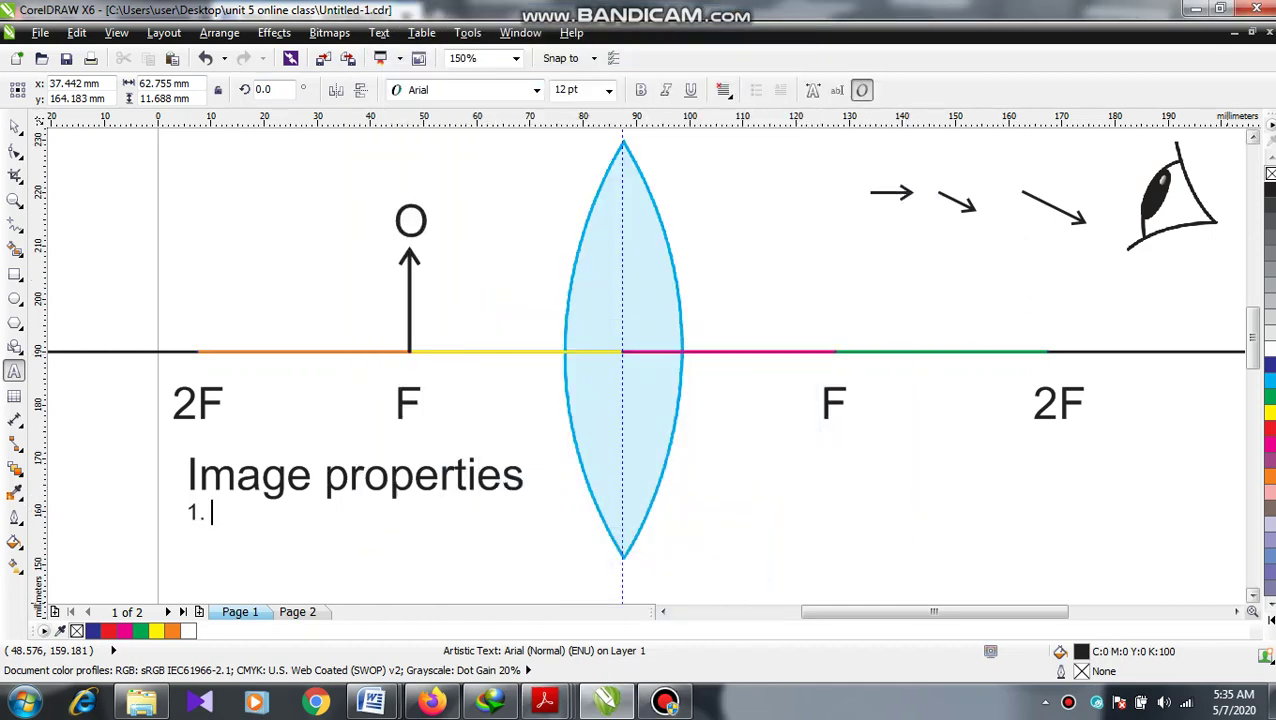
Move the object arrow and its O label about 15 mm along the axis, placing them between F and the lens
drag(934, 611, 961, 611)
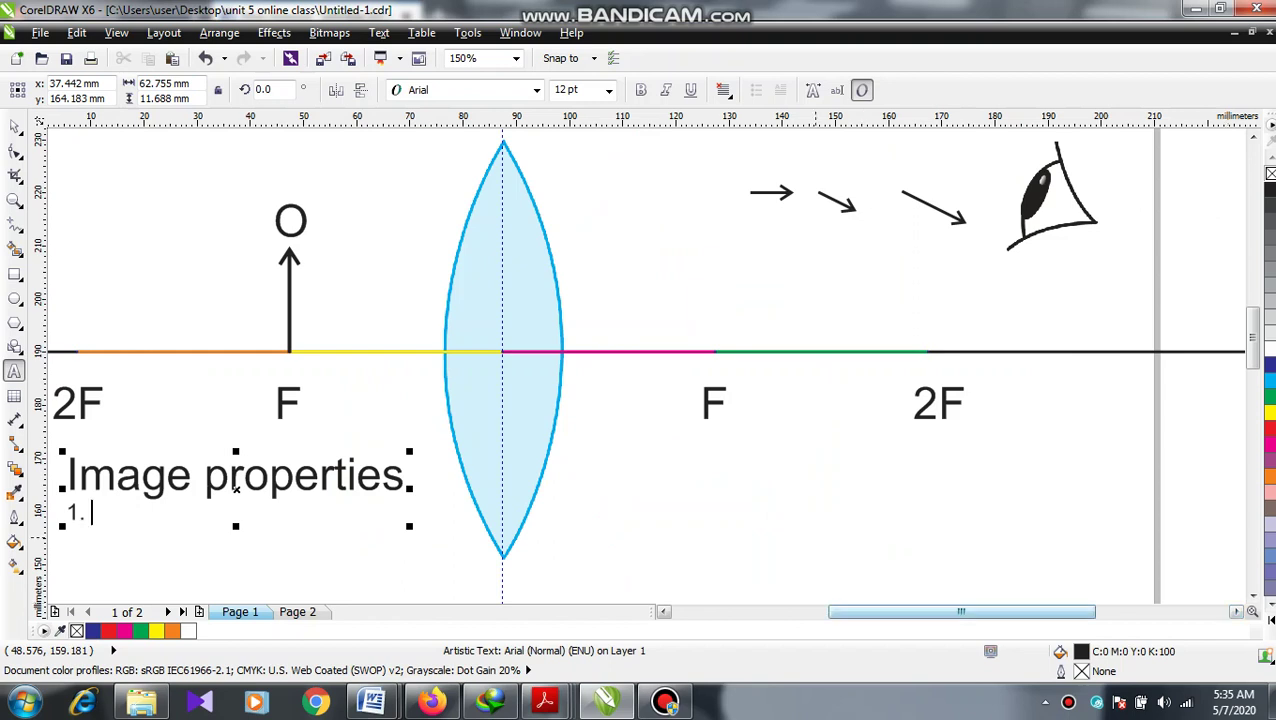
scroll(640, 360, left, 2)
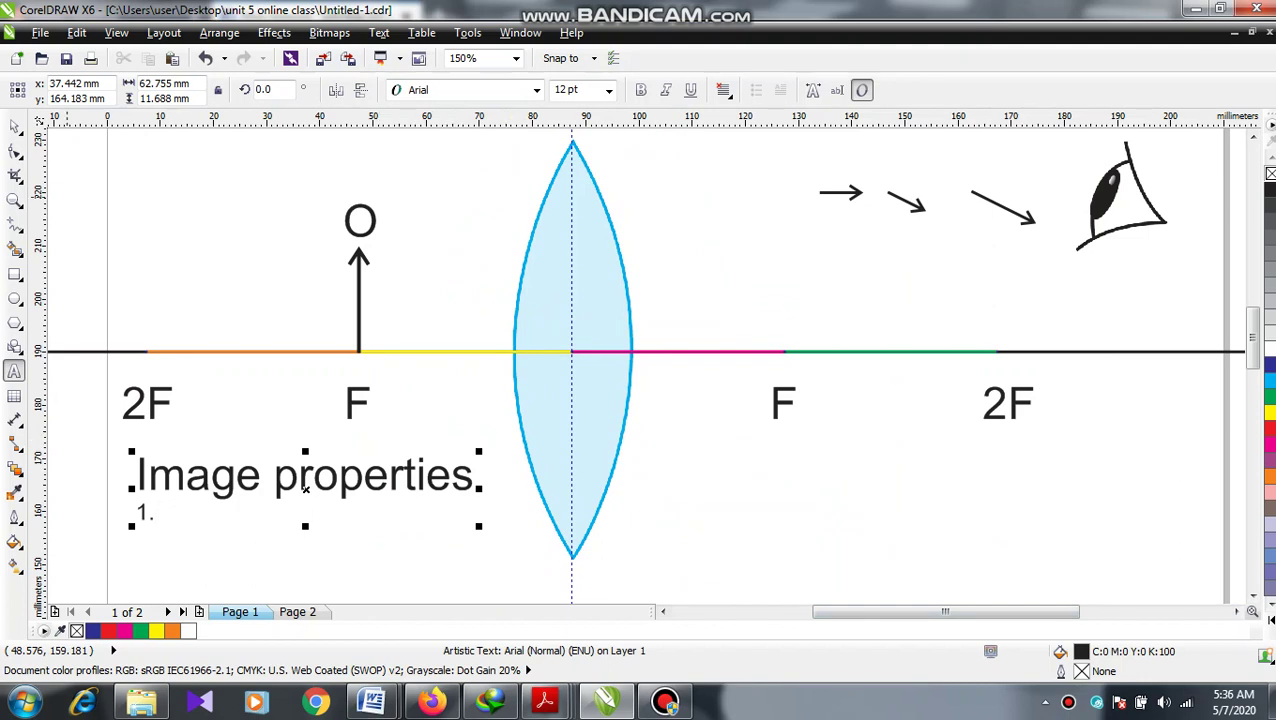
key(ctrl+space)
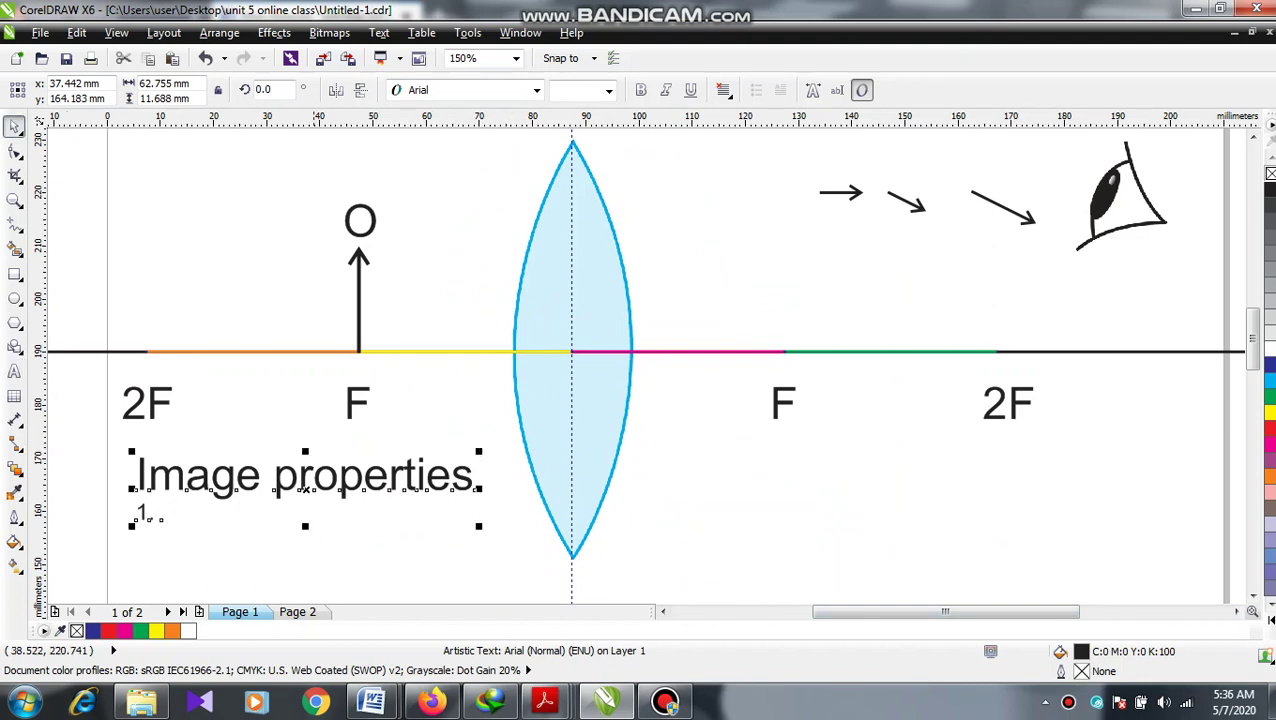
drag(298, 179, 436, 364)
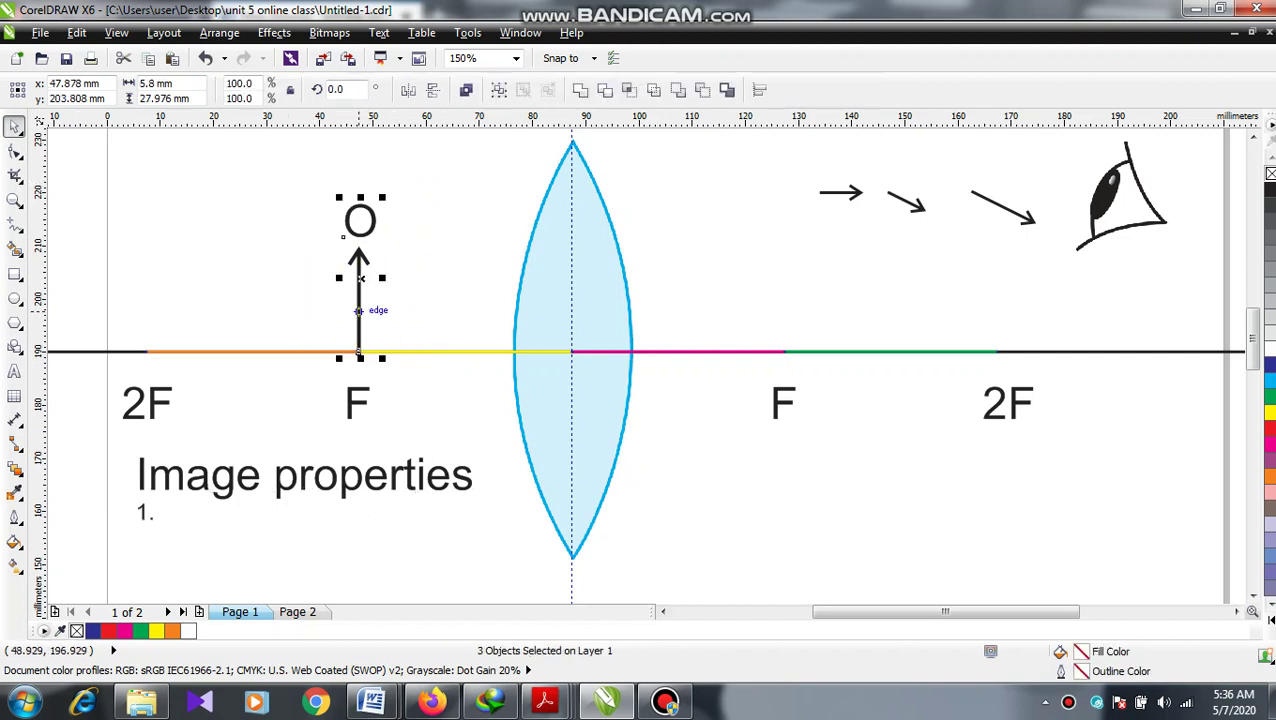
drag(358, 309, 441, 314)
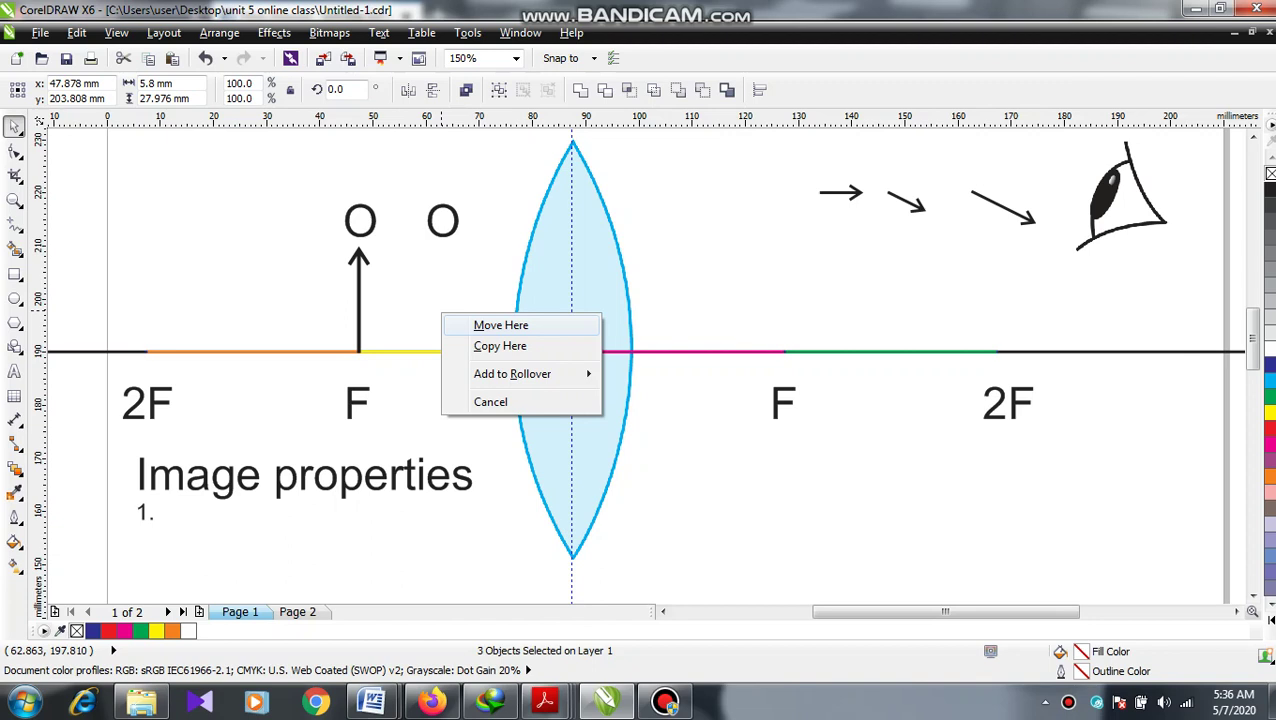
click(500, 325)
key(Escape)
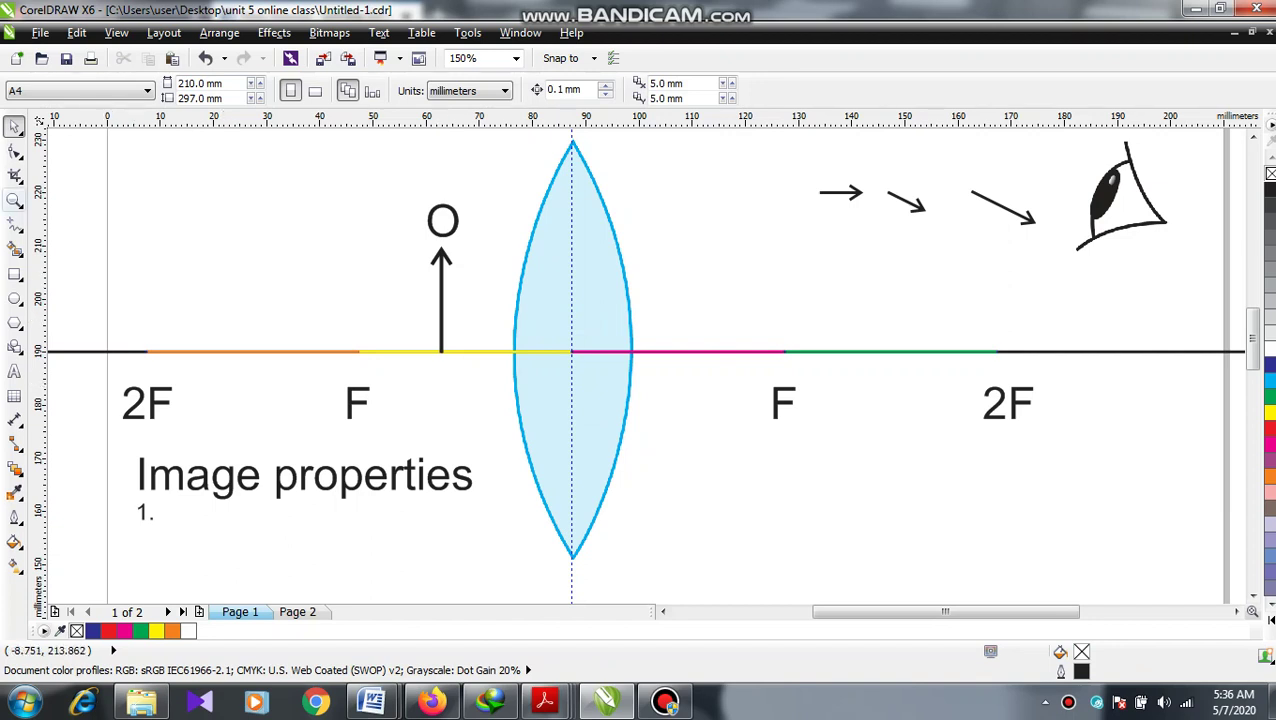
Draw a ray from the object's tip horizontally to the lens centre line, continuing down through the far F to beyond 2F
click(15, 223)
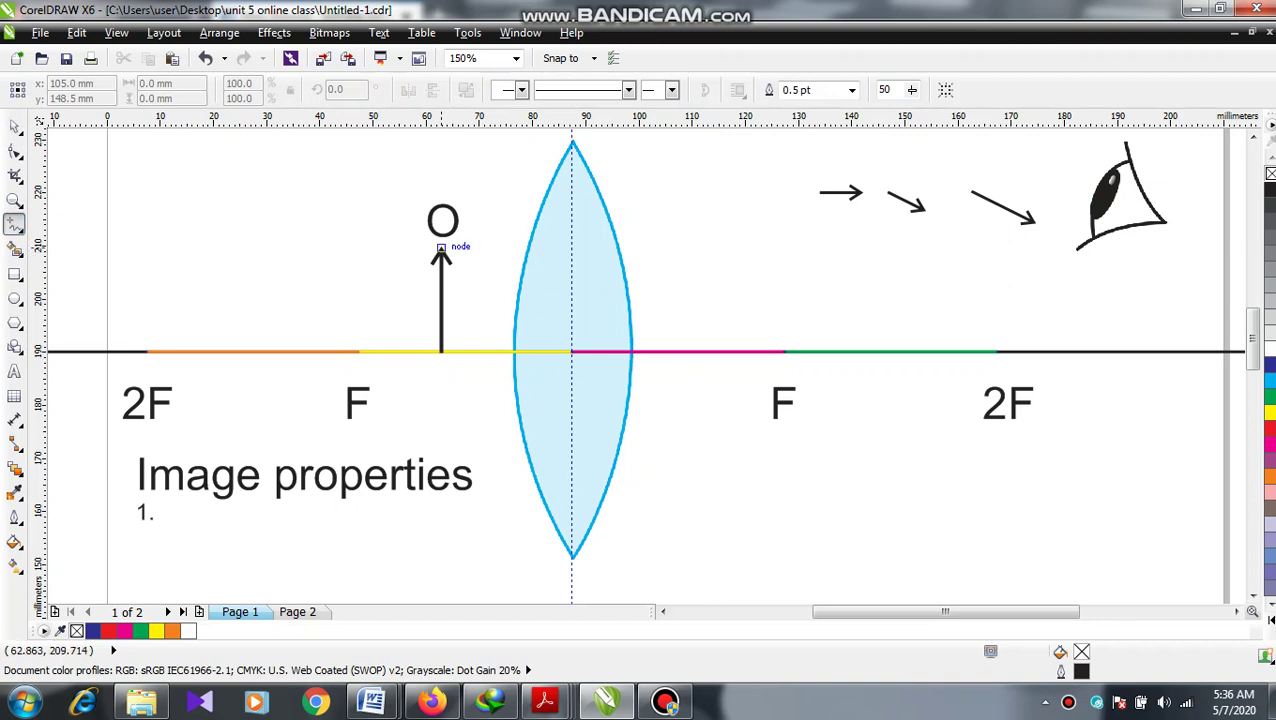
click(441, 247)
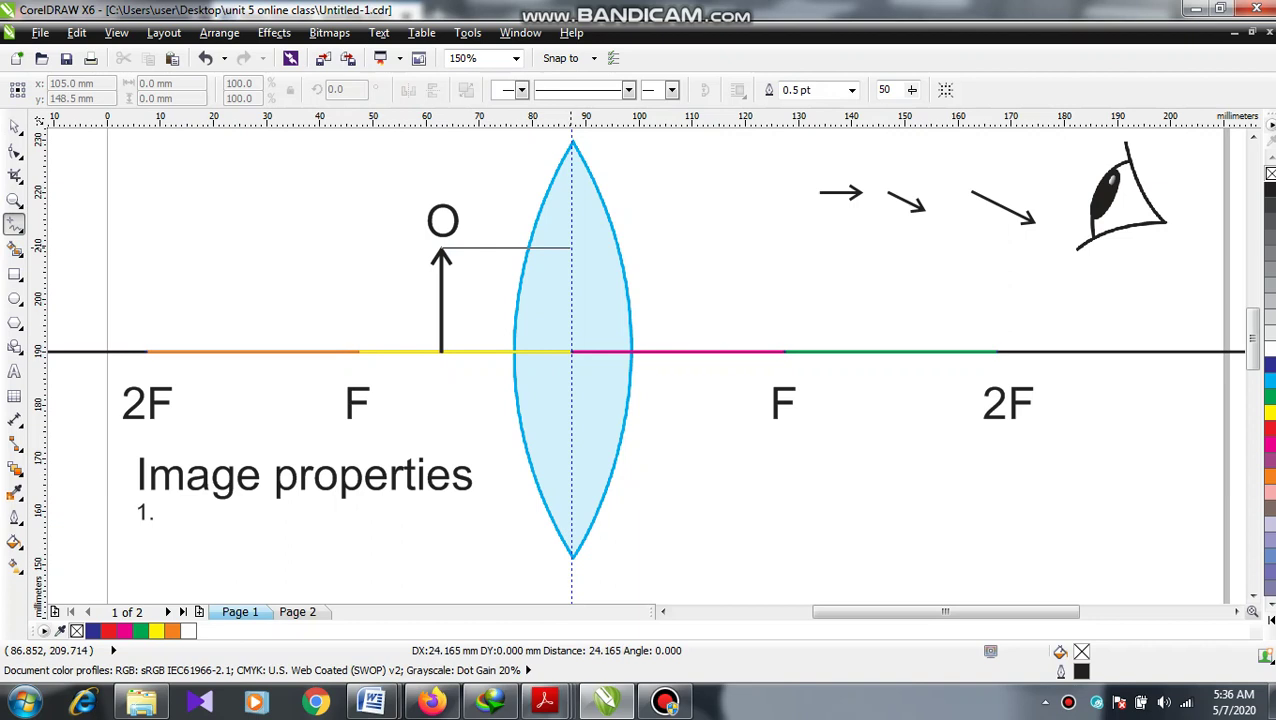
click(572, 247)
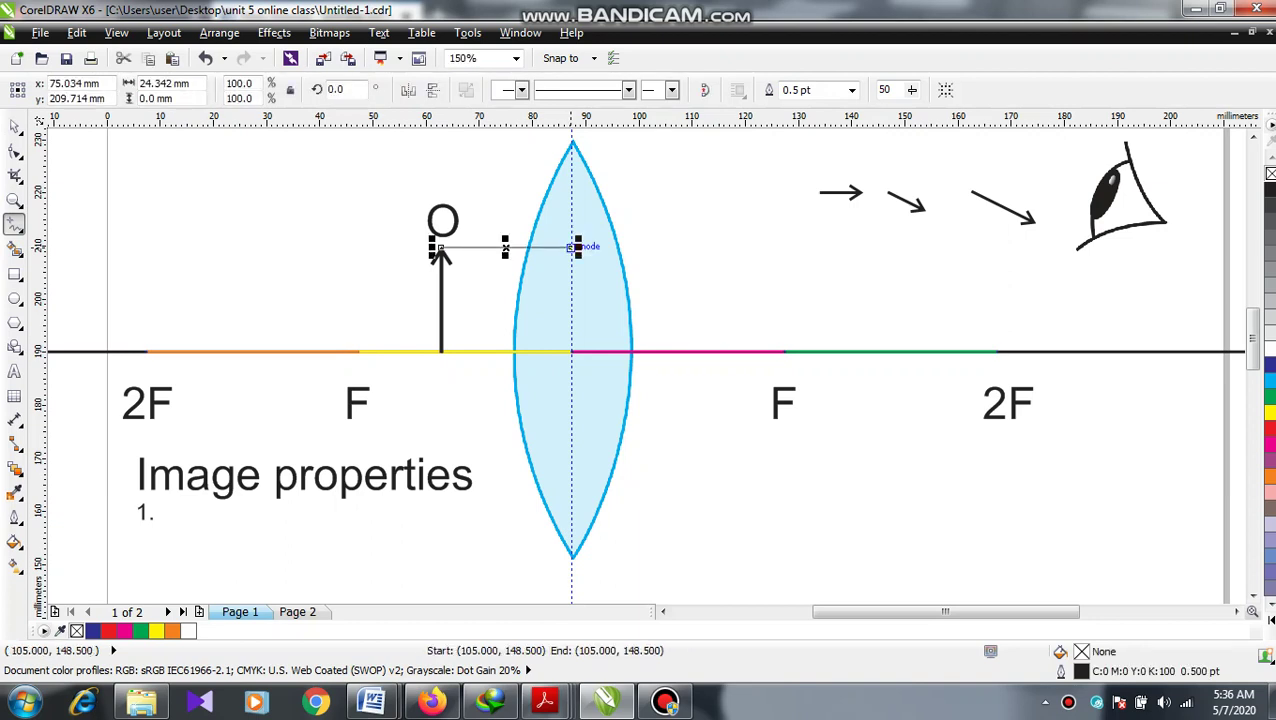
click(575, 248)
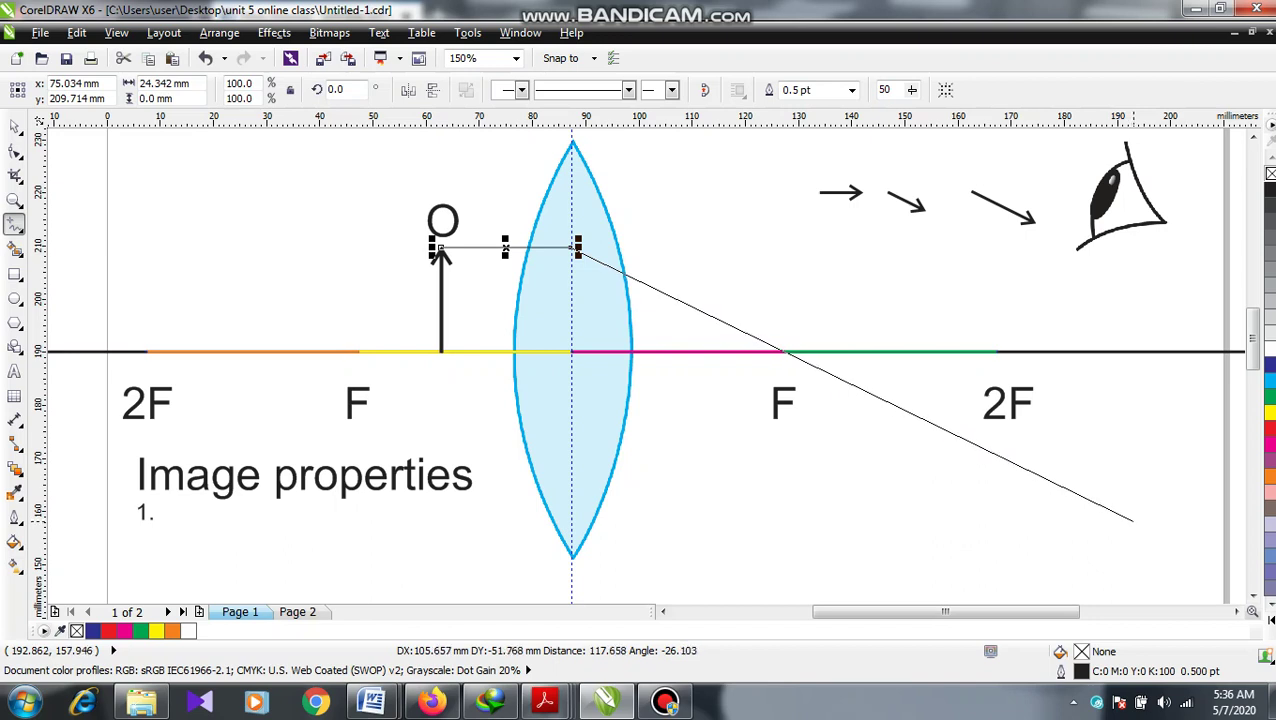
click(1134, 521)
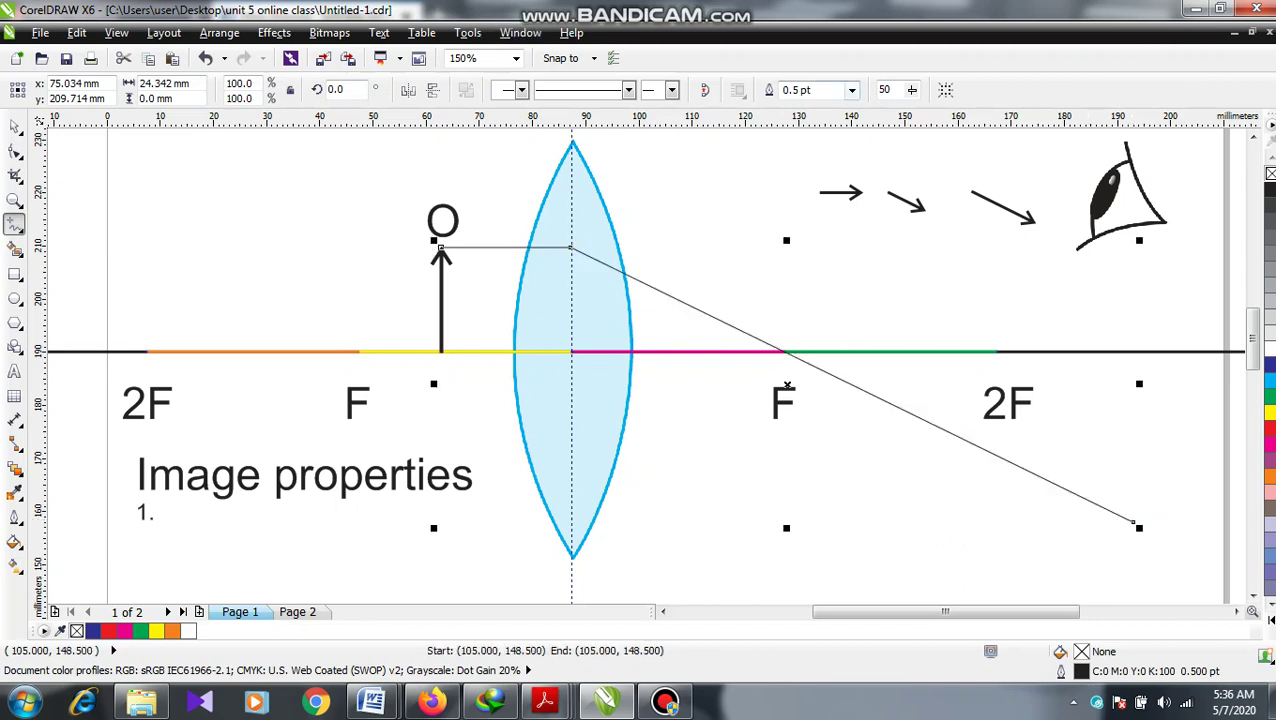
Set the bent ray's outline width to 1.5 pt
click(851, 90)
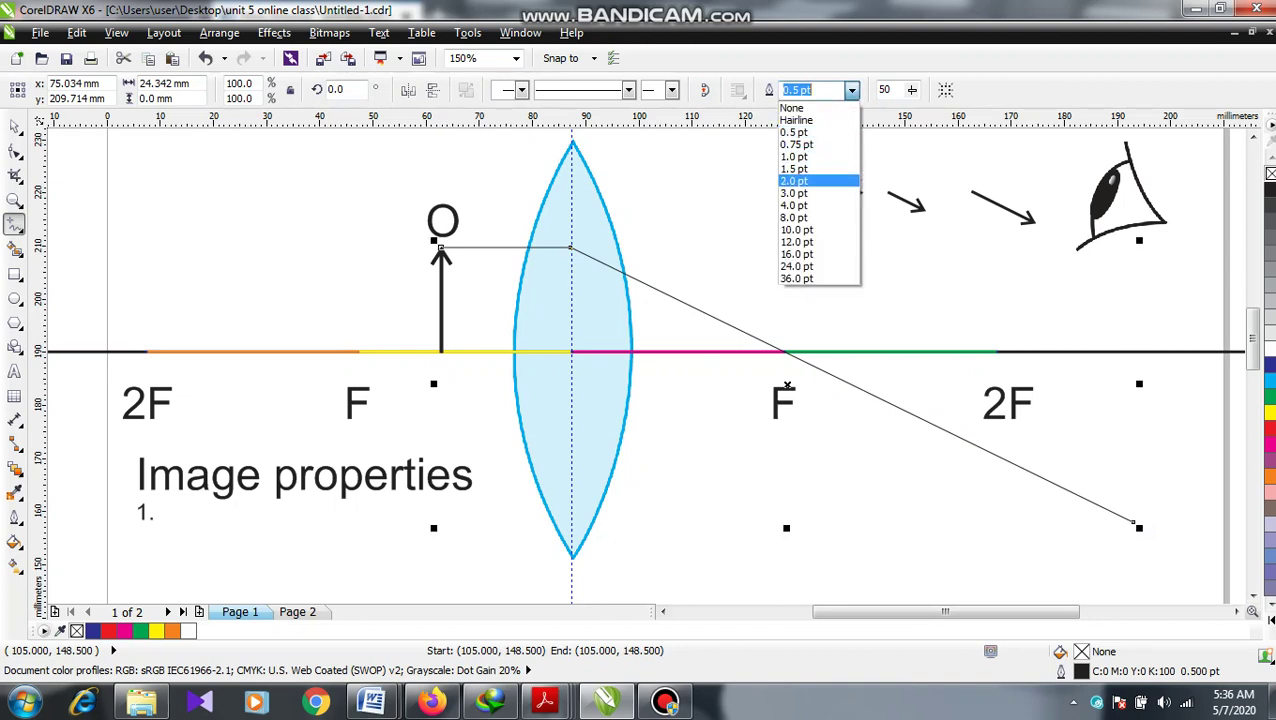
key(Up)
key(Return)
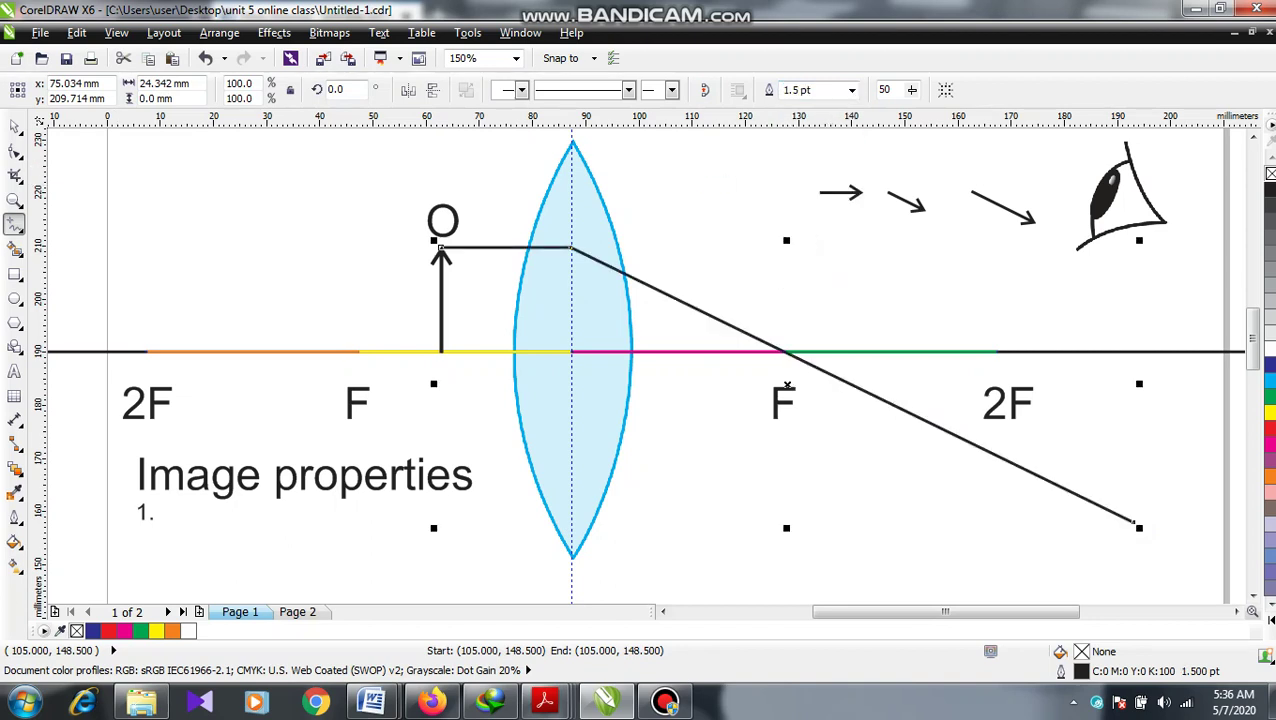
Move the three loose direction arrows onto the bent ray: one on the horizontal part and two on the refracted part
key(space)
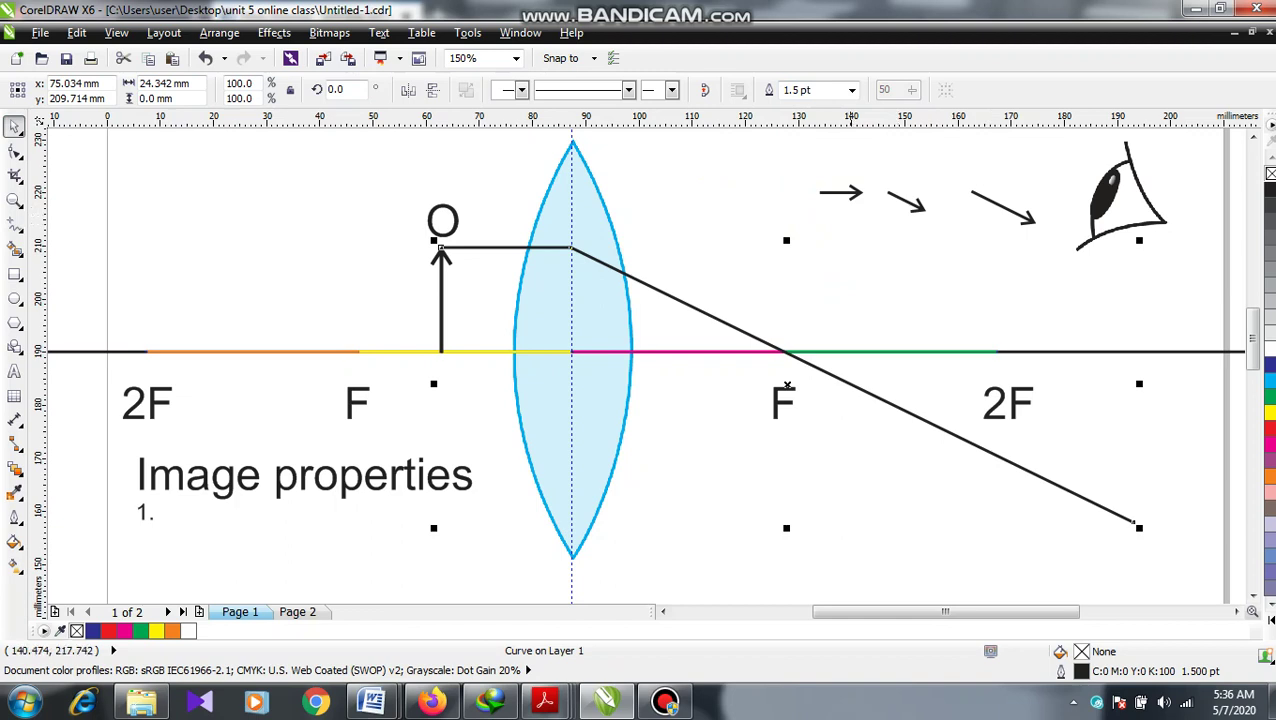
click(840, 192)
drag(840, 192, 501, 248)
click(560, 259)
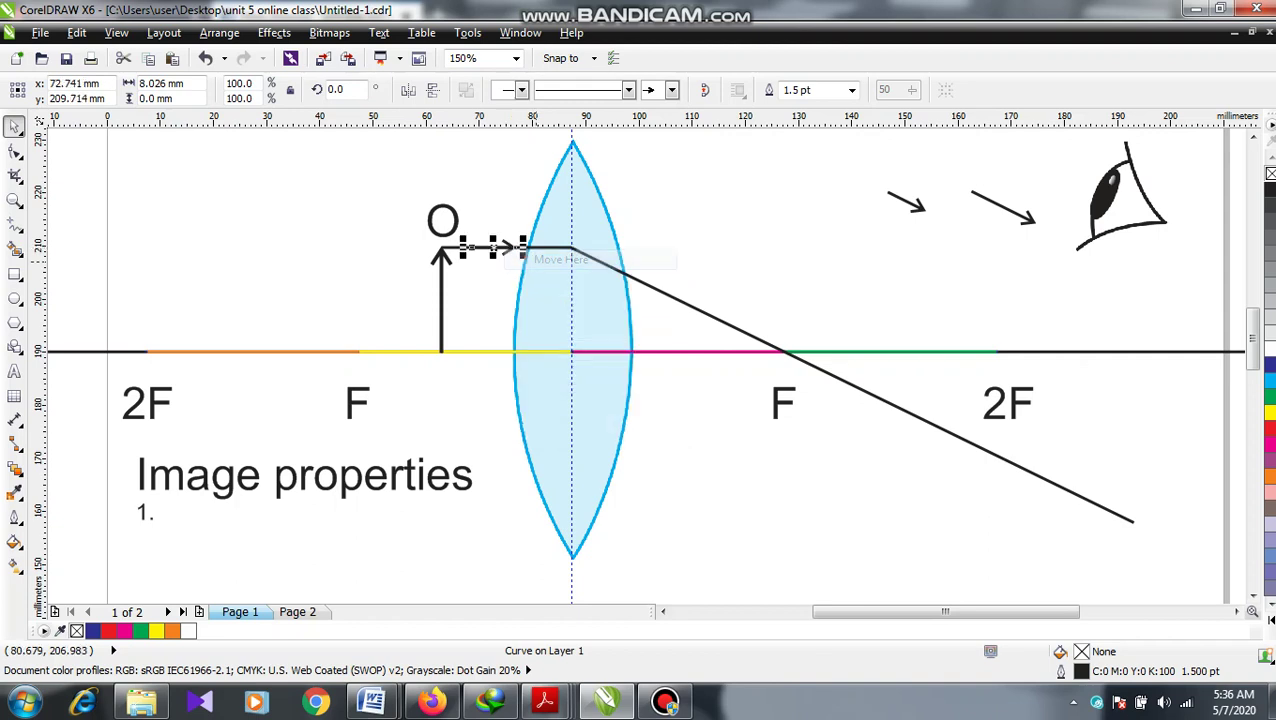
drag(910, 203, 727, 322)
drag(1012, 212, 928, 421)
click(754, 469)
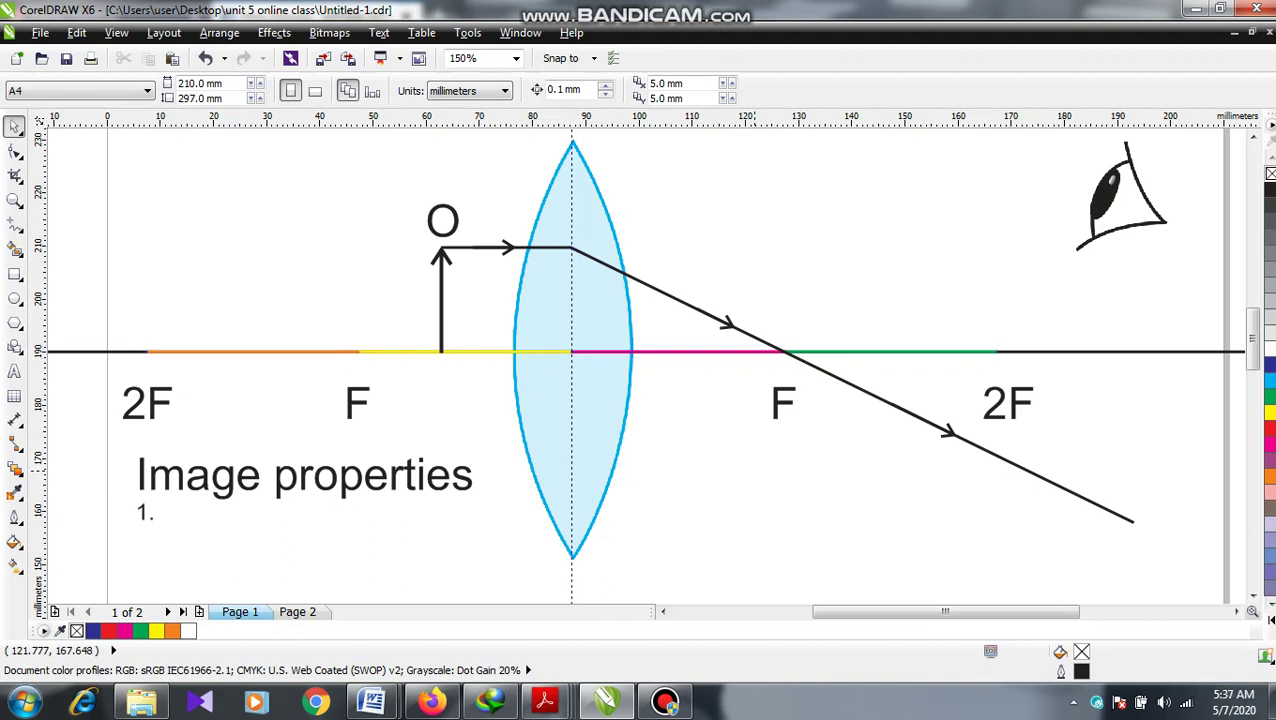
Draw a straight ray about 105 mm long from the object's tip through the lens centre, with a 1.5 pt outline
key(F6)
key(F5)
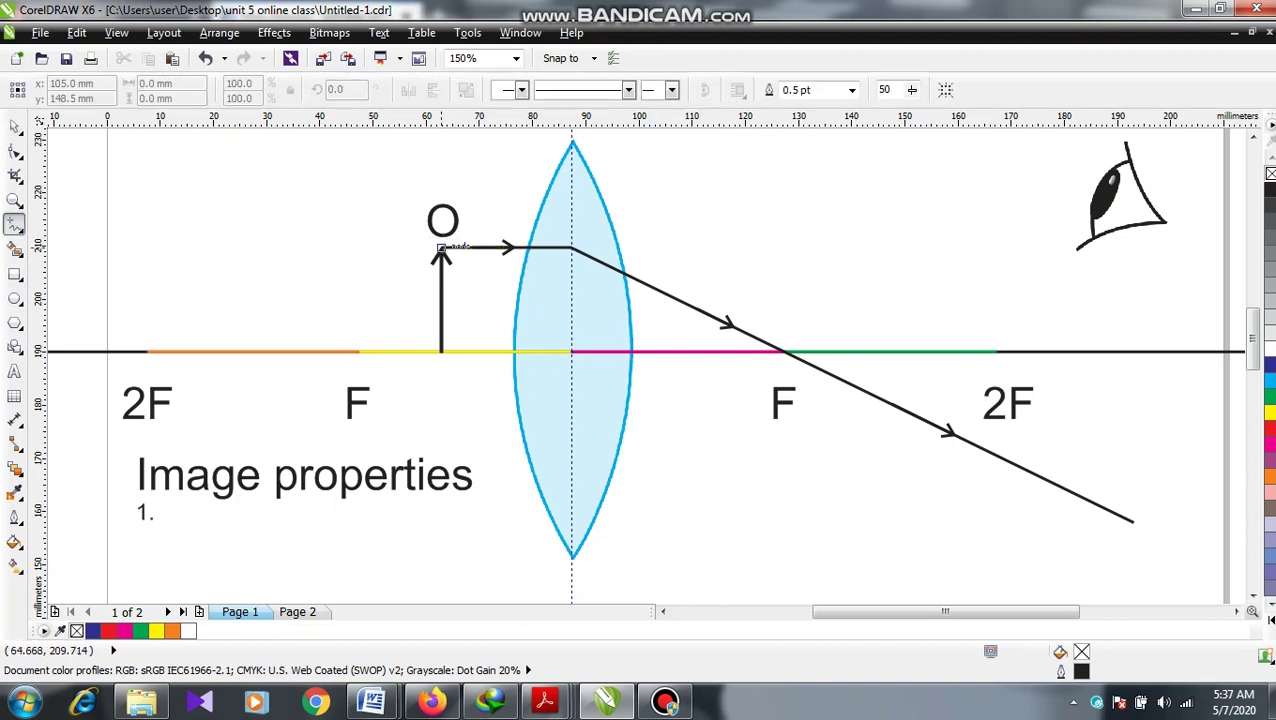
click(441, 248)
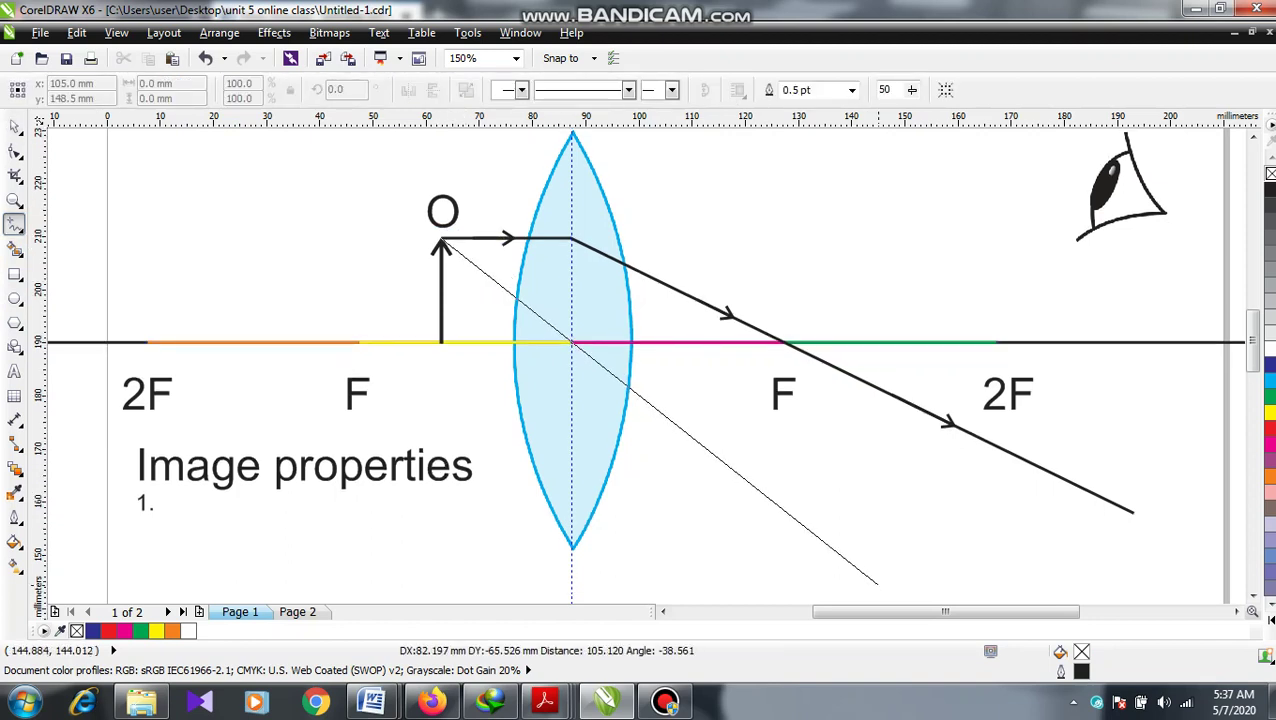
click(878, 584)
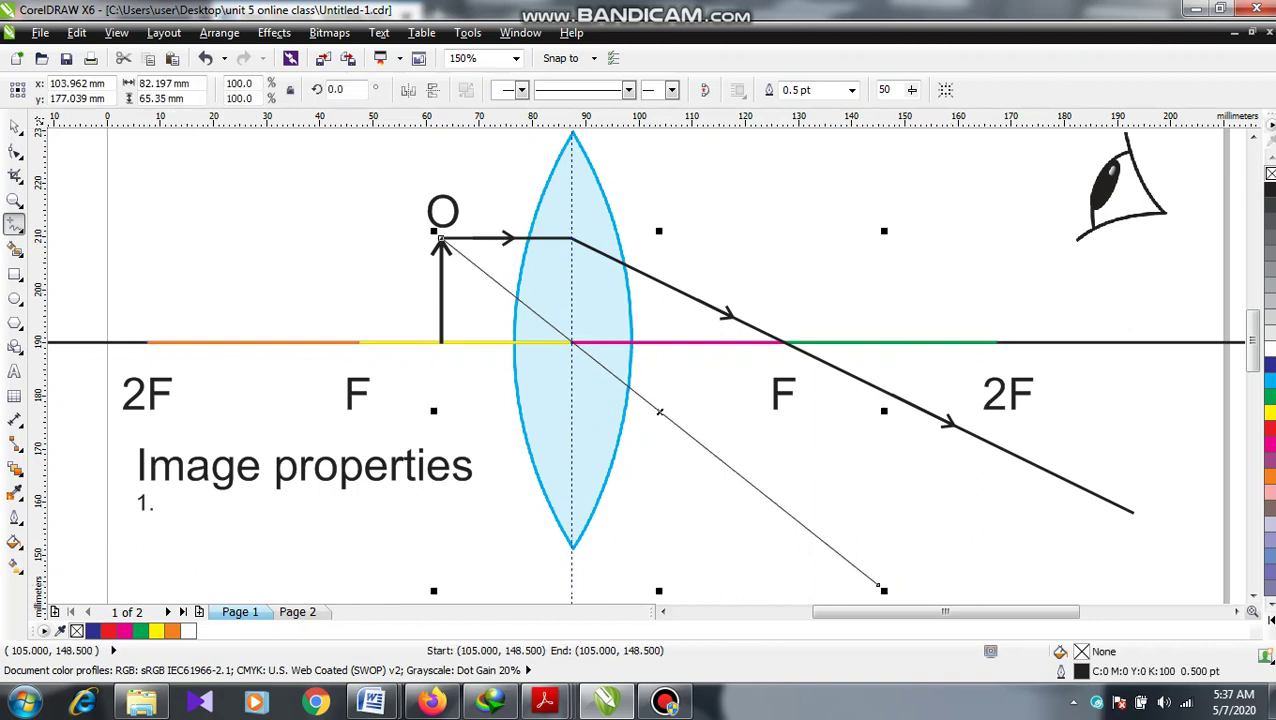
click(851, 90)
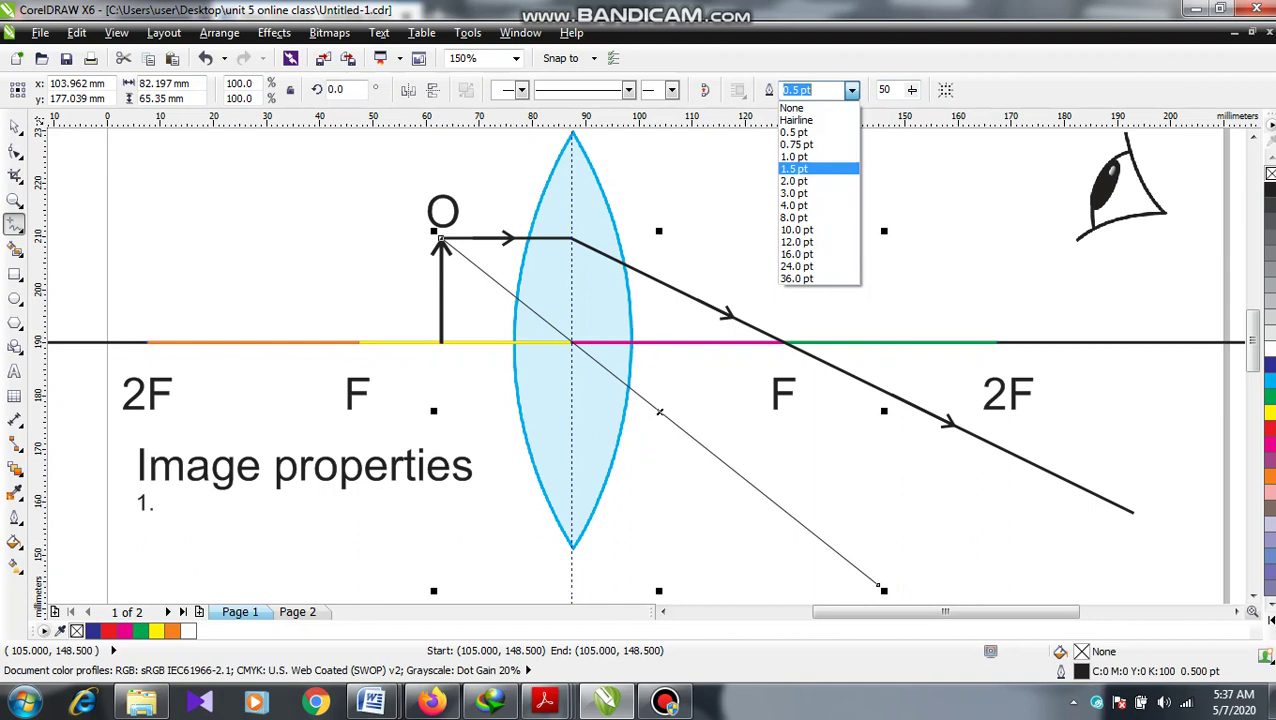
click(795, 168)
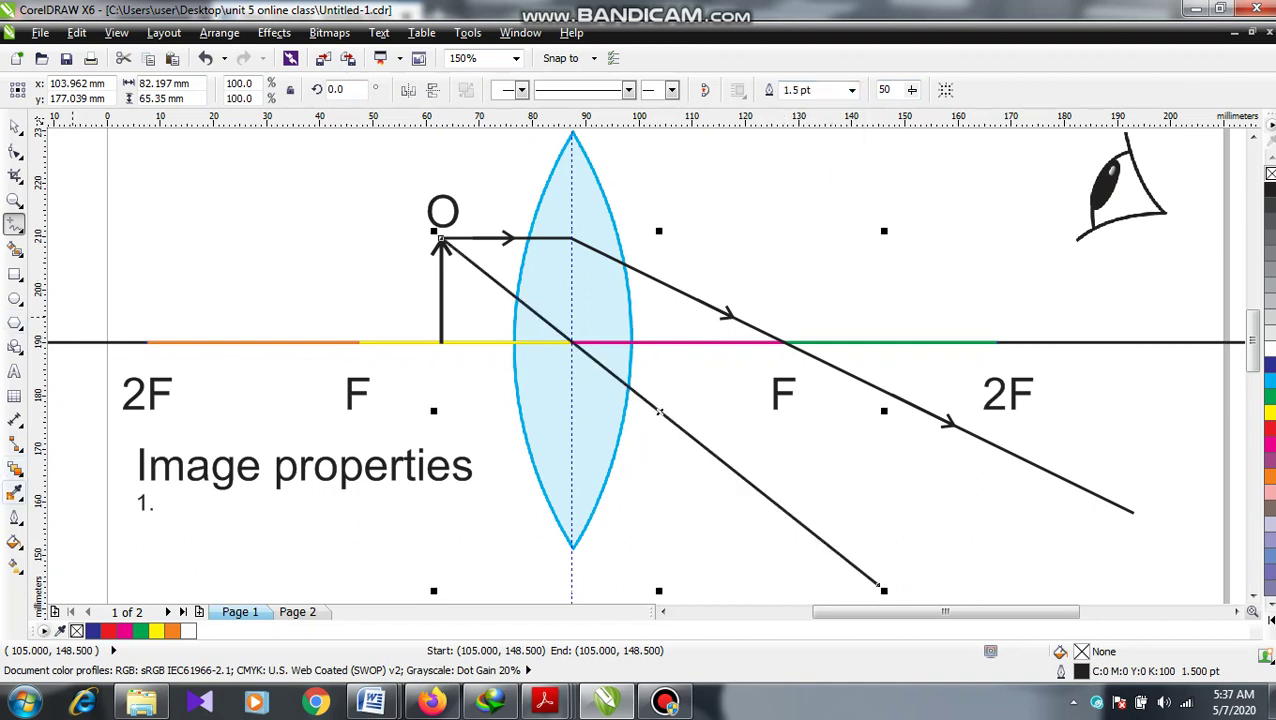
Change the outline colour of the ray through the lens centre to red
click(14, 516)
click(14, 492)
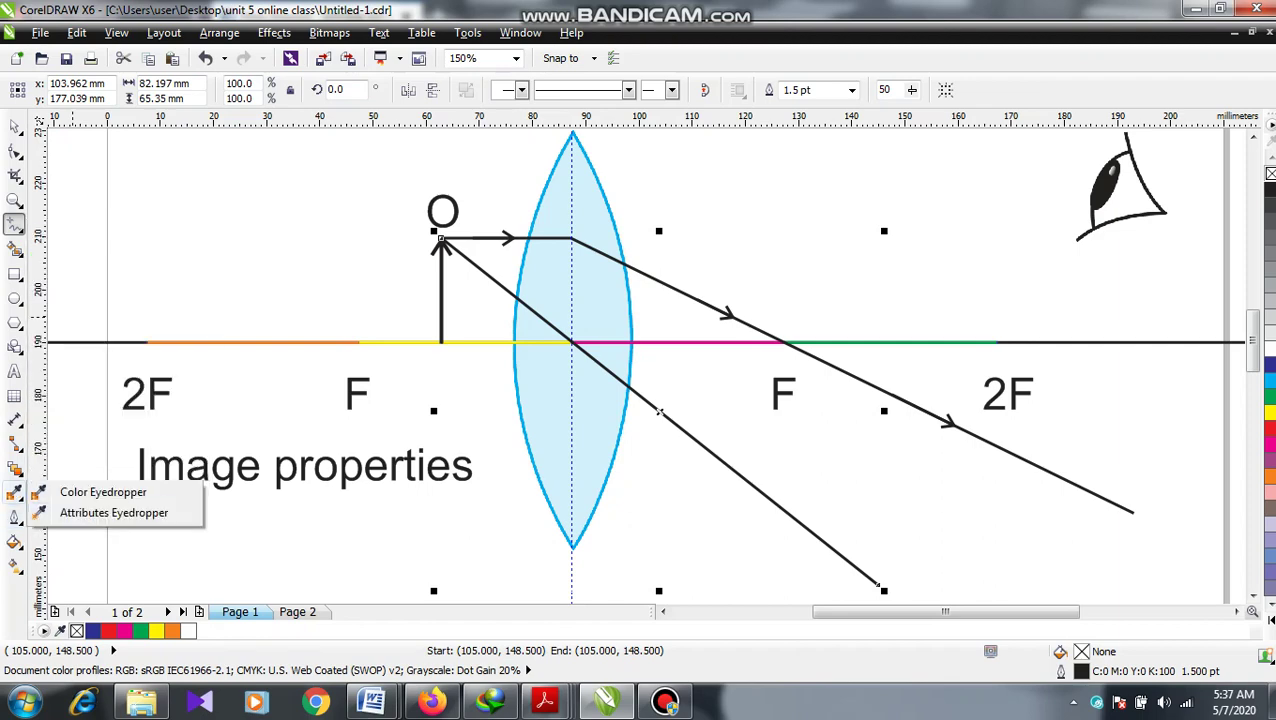
click(14, 516)
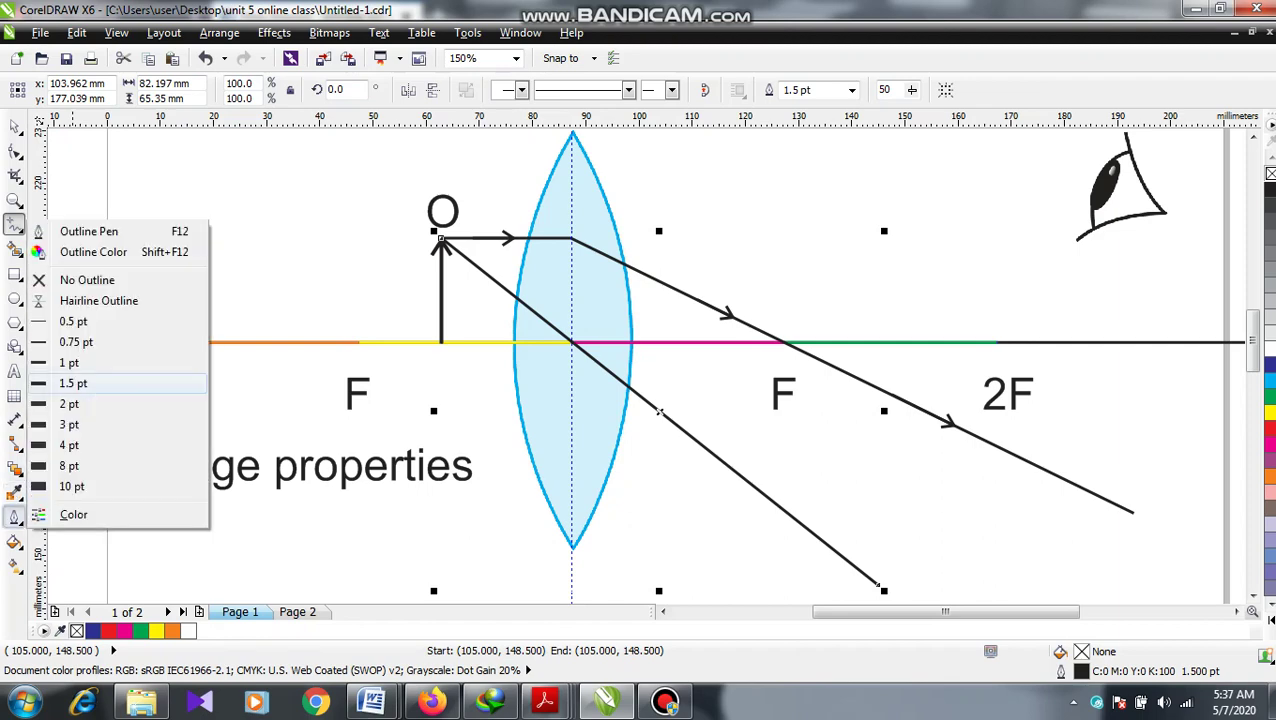
click(88, 231)
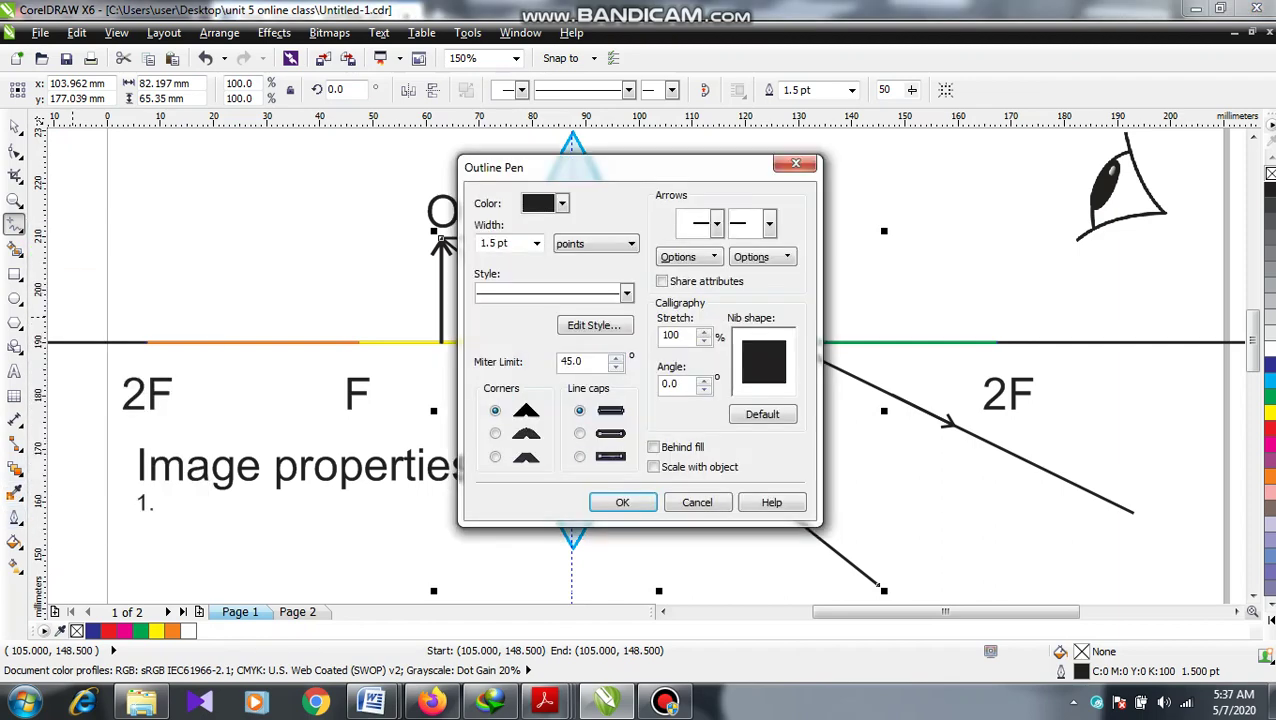
click(561, 203)
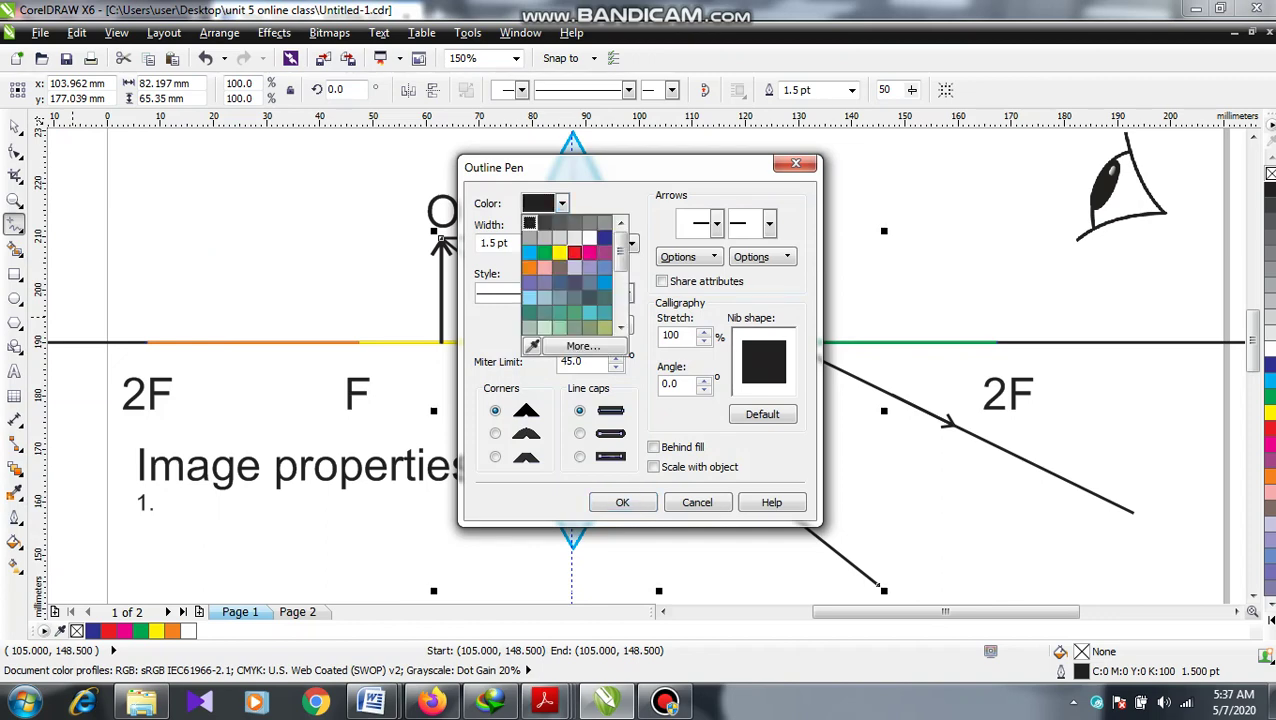
click(573, 251)
click(622, 502)
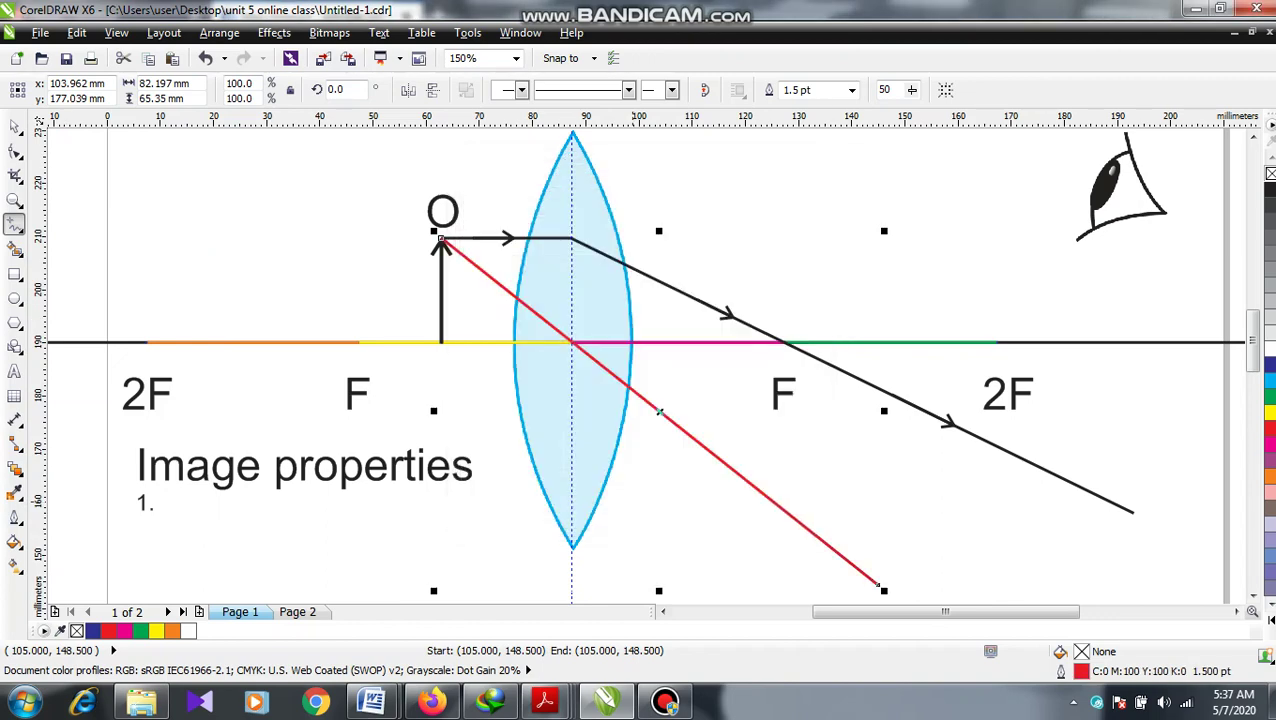
Draw a line segment about 10 mm long on top of the red ray, below the axis beyond the lens
key(space)
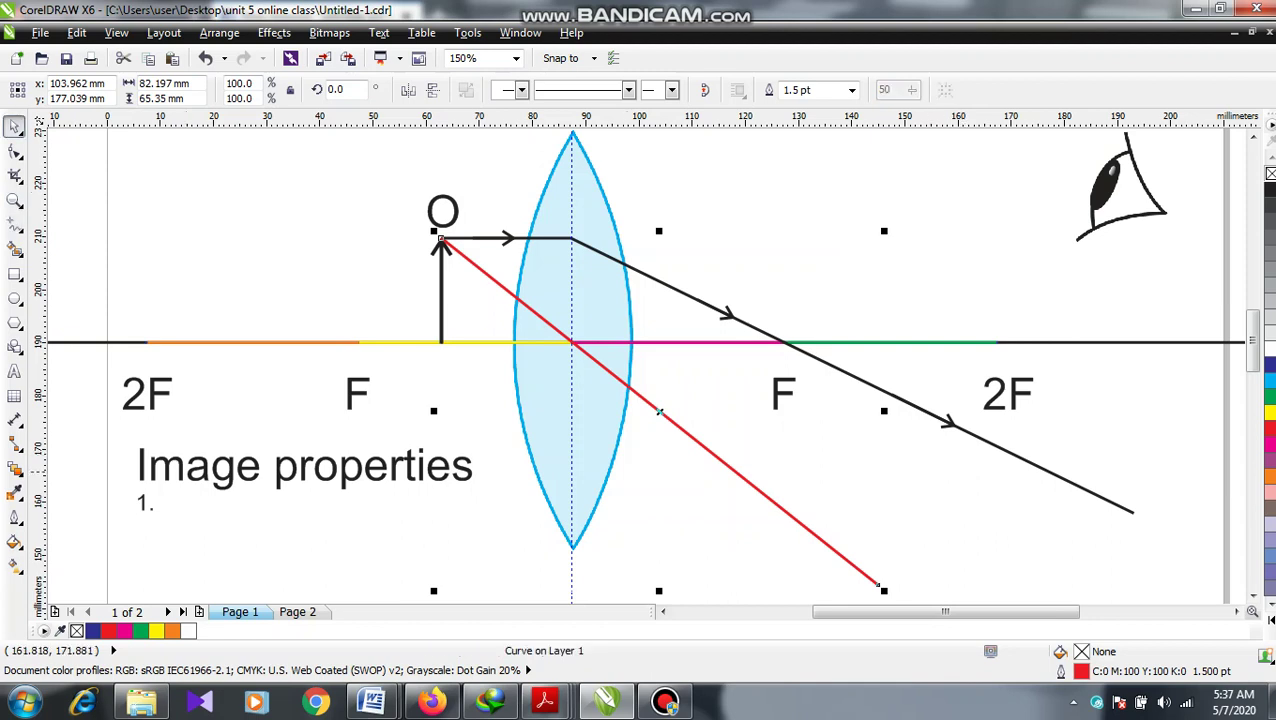
key(space)
scroll(700, 430, up, 2)
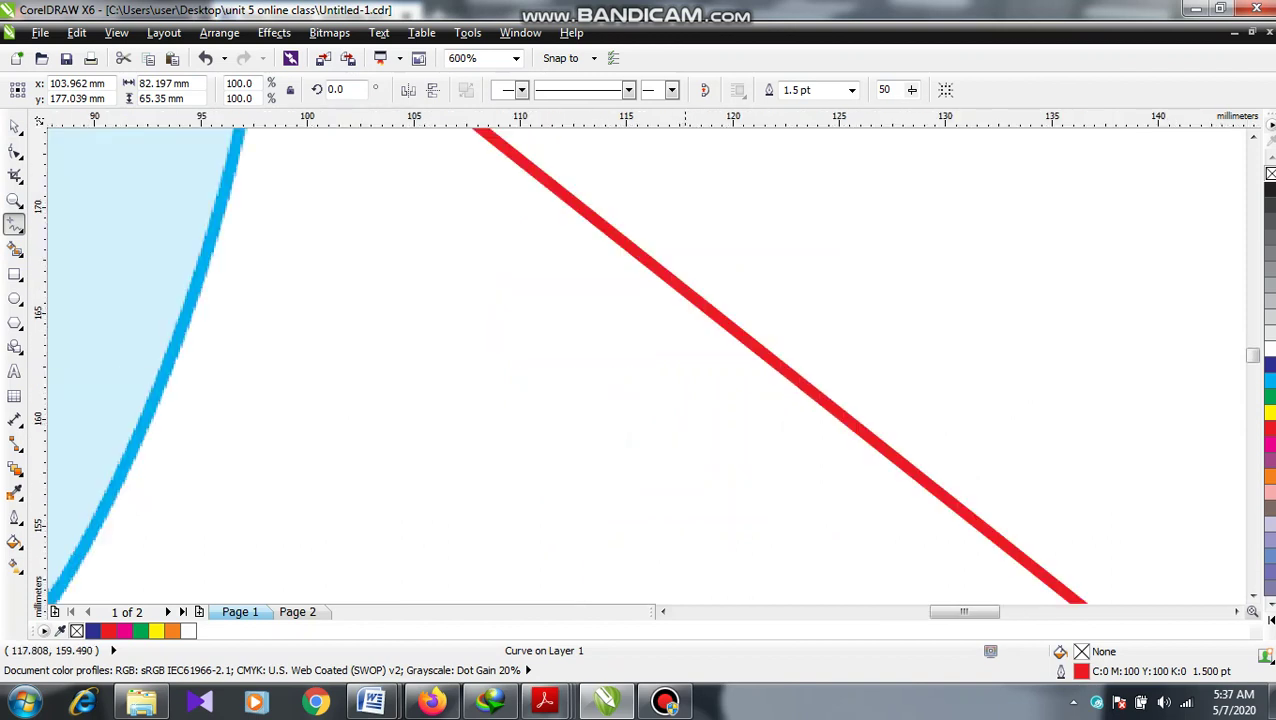
click(691, 296)
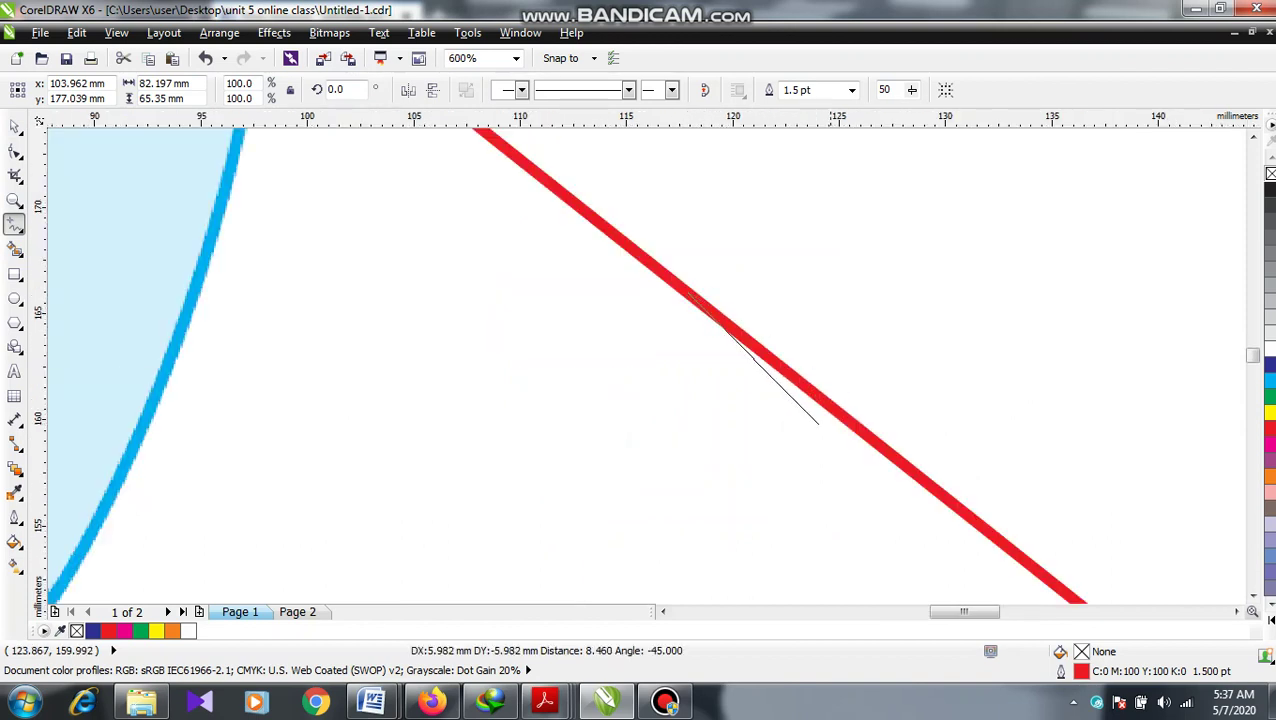
click(866, 434)
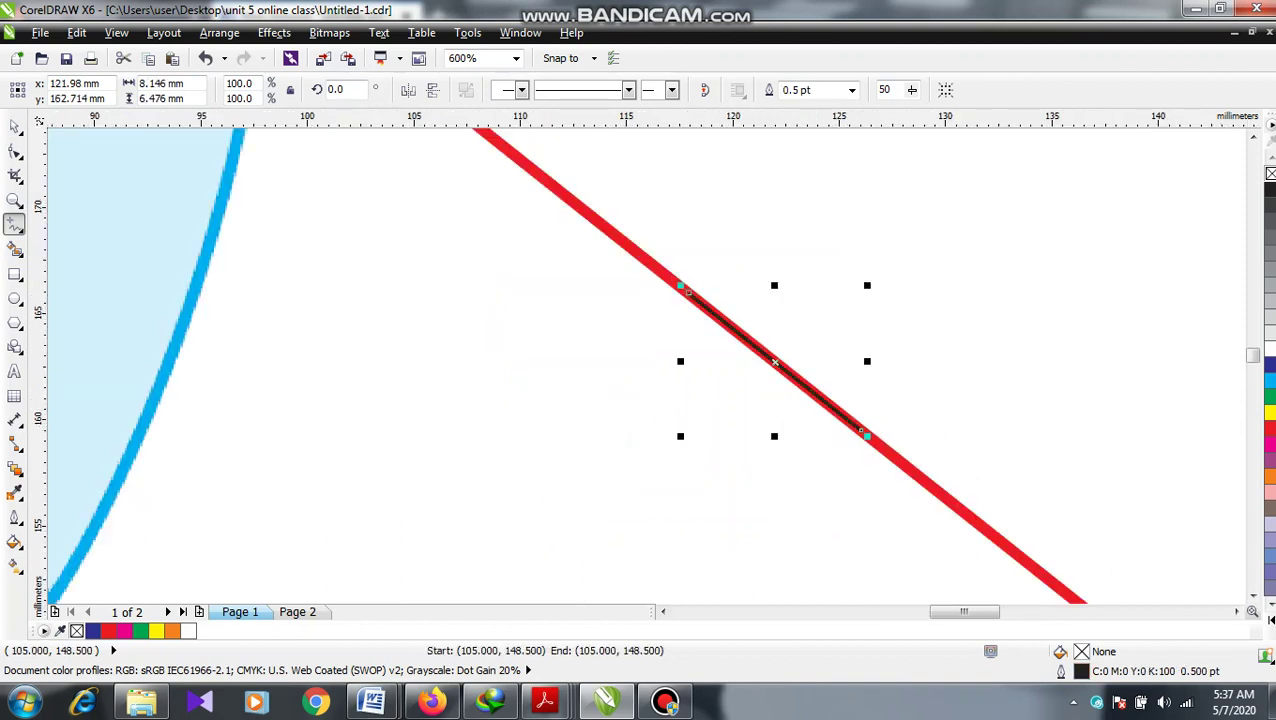
Give the short segment on the red ray a 1.5 pt outline and an open arrowhead at its lower end
click(851, 90)
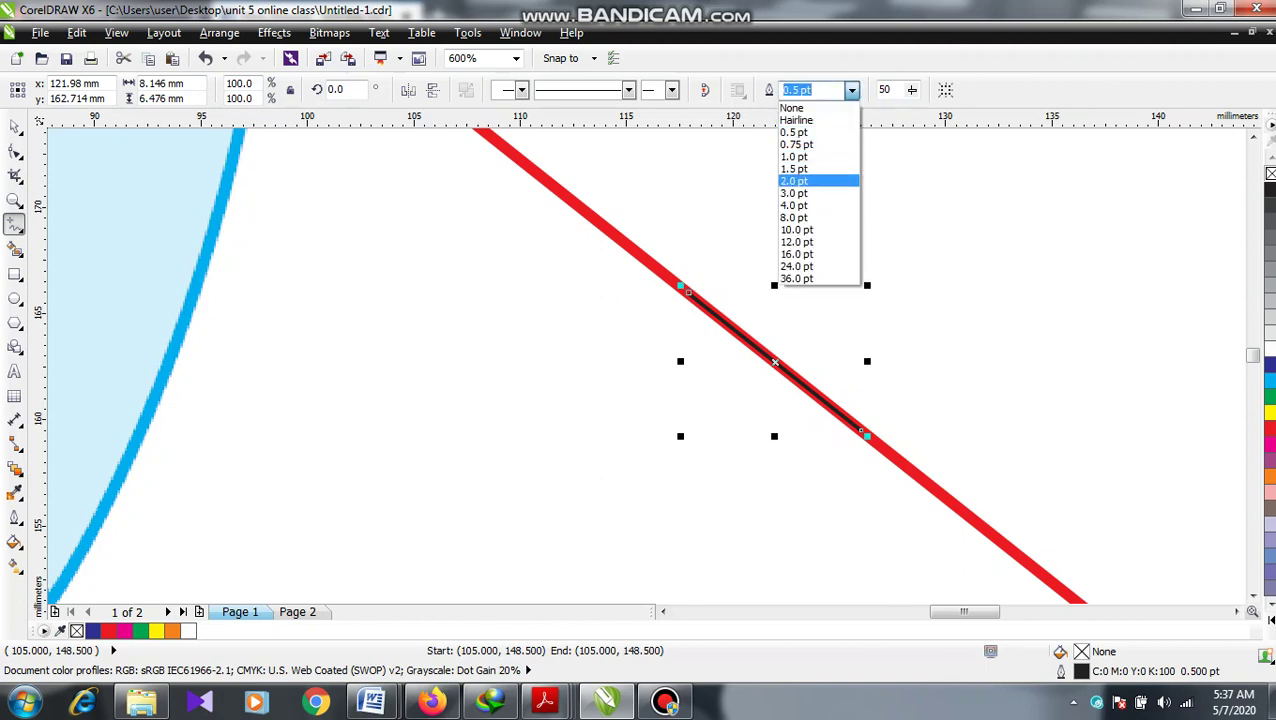
key(Return)
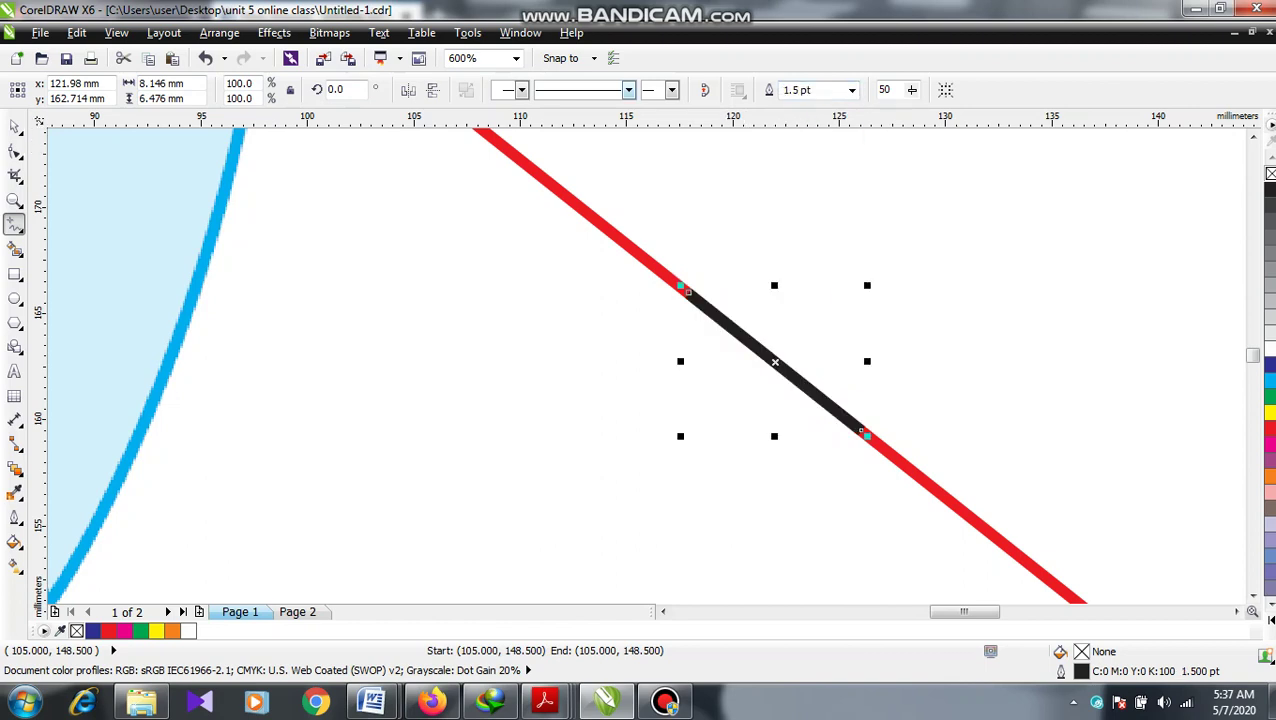
click(671, 90)
click(700, 128)
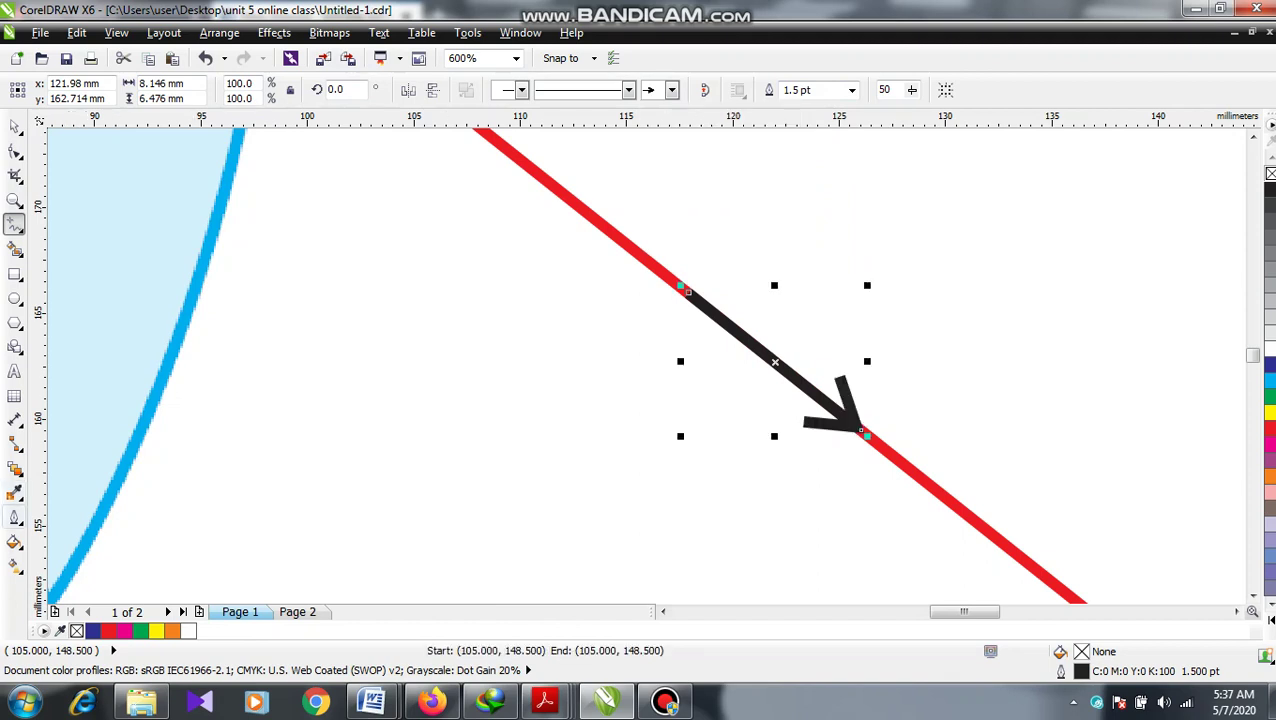
Change the outline colour of the short arrow segment on the red ray to red
click(14, 517)
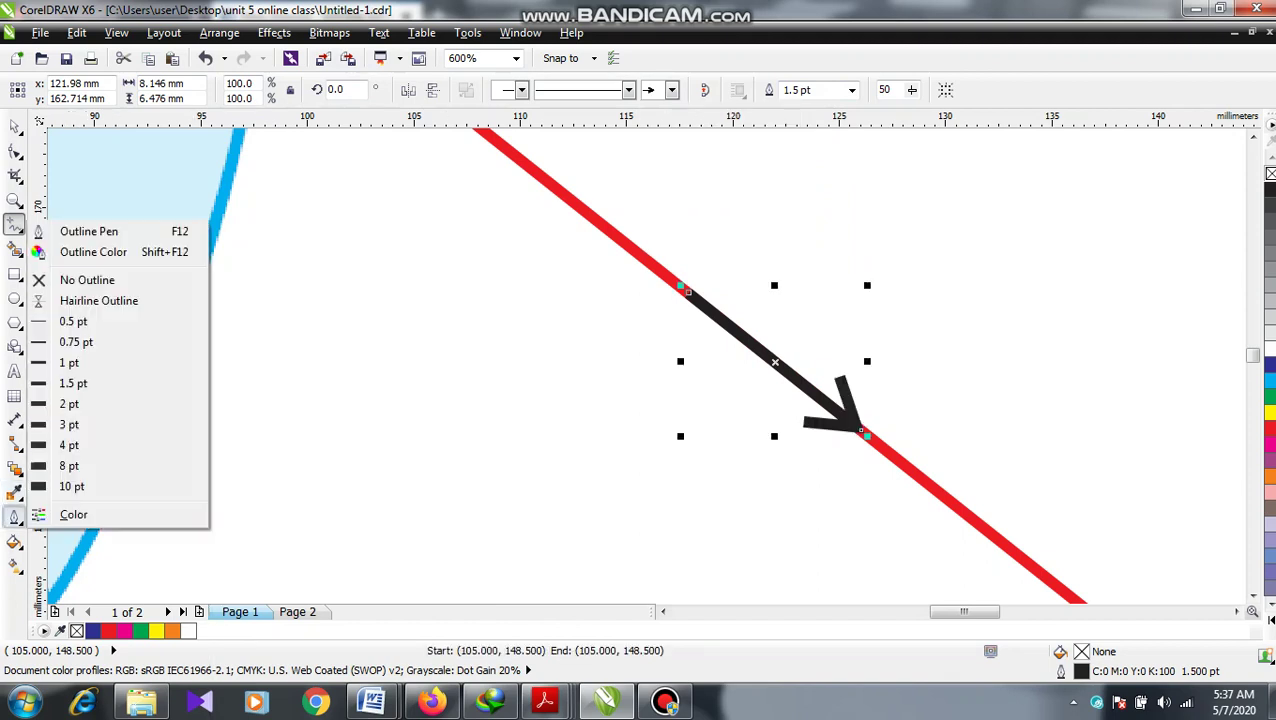
click(90, 231)
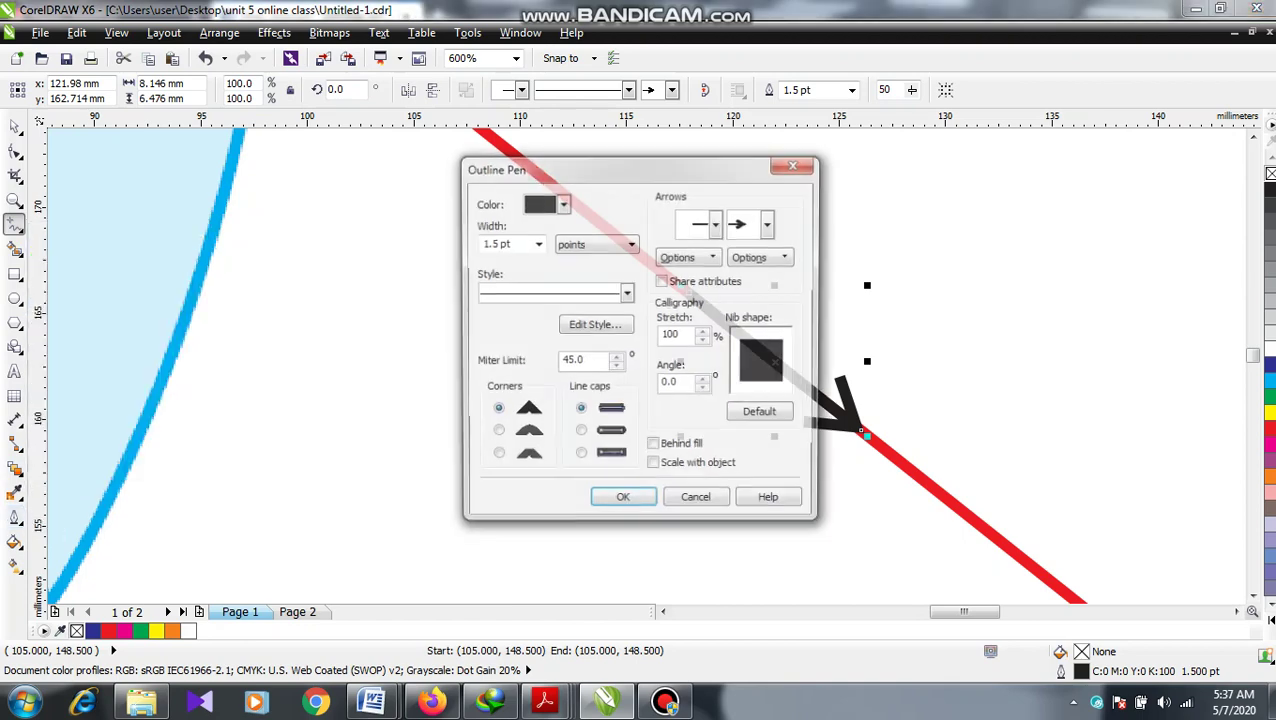
click(561, 203)
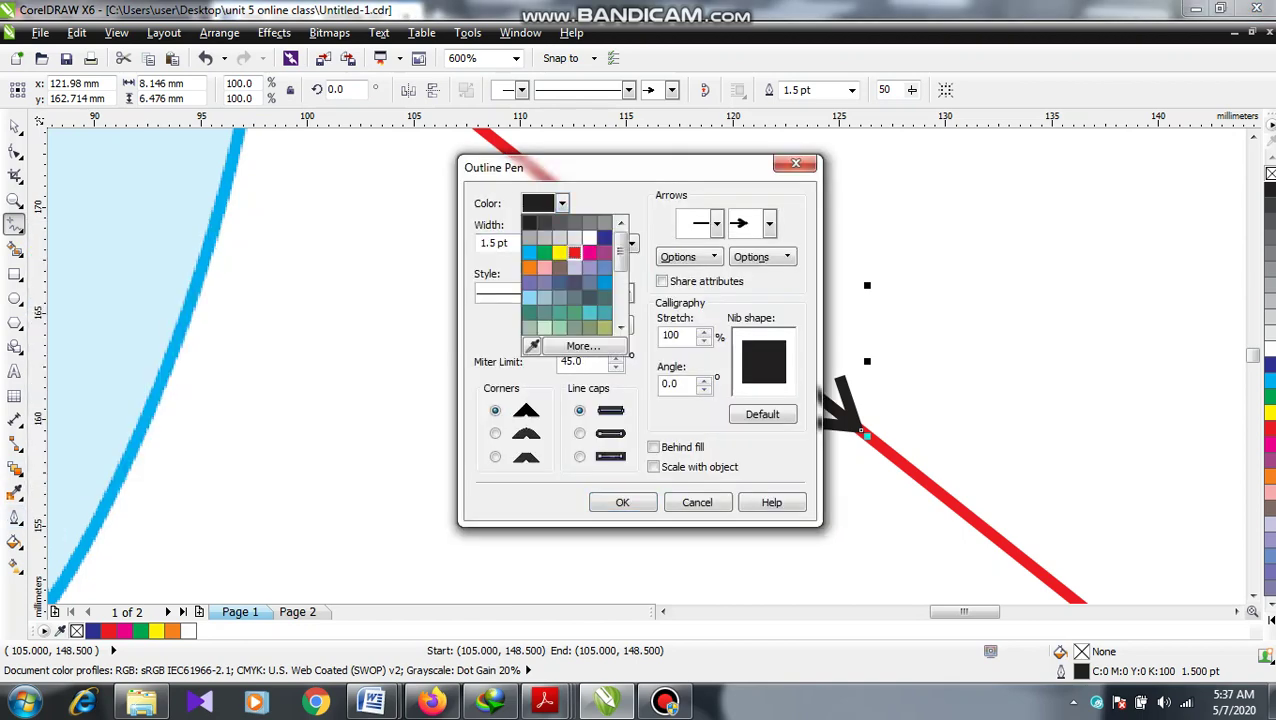
click(574, 252)
click(622, 502)
Place a copy of the red arrow segment on the red ray between the object's tip and the lens centre
scroll(636, 471, down, 2)
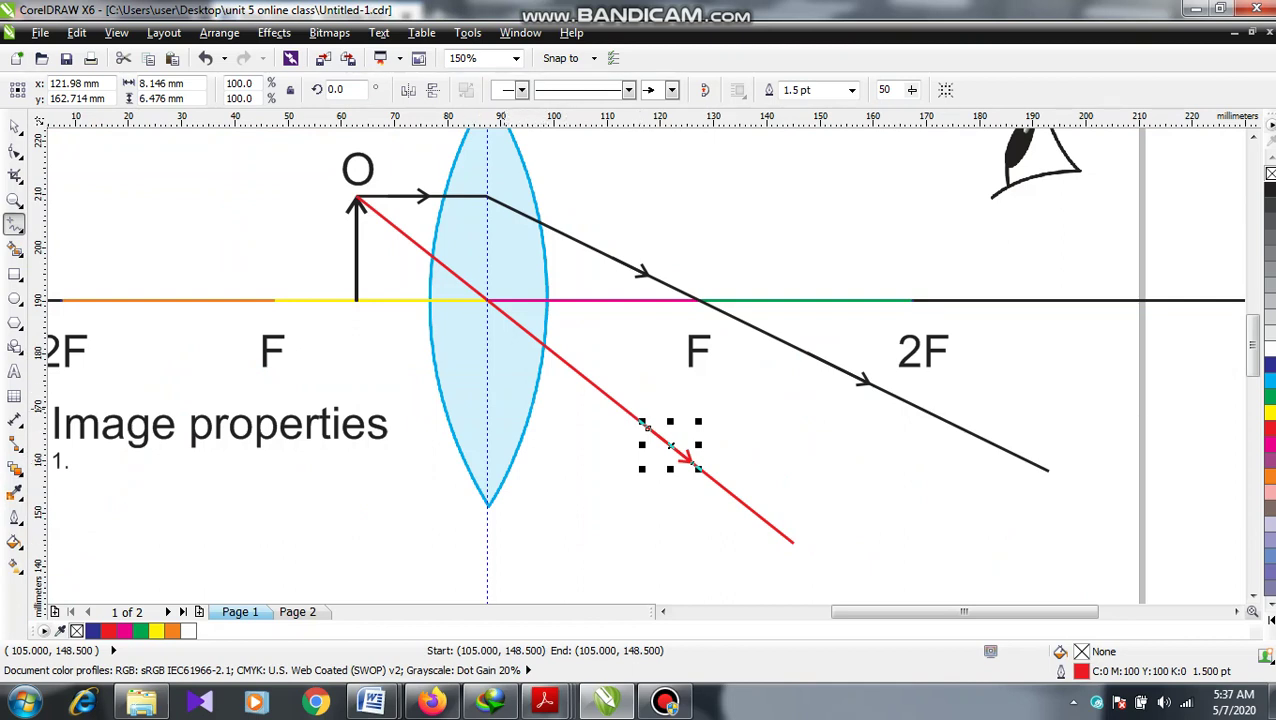
click(15, 127)
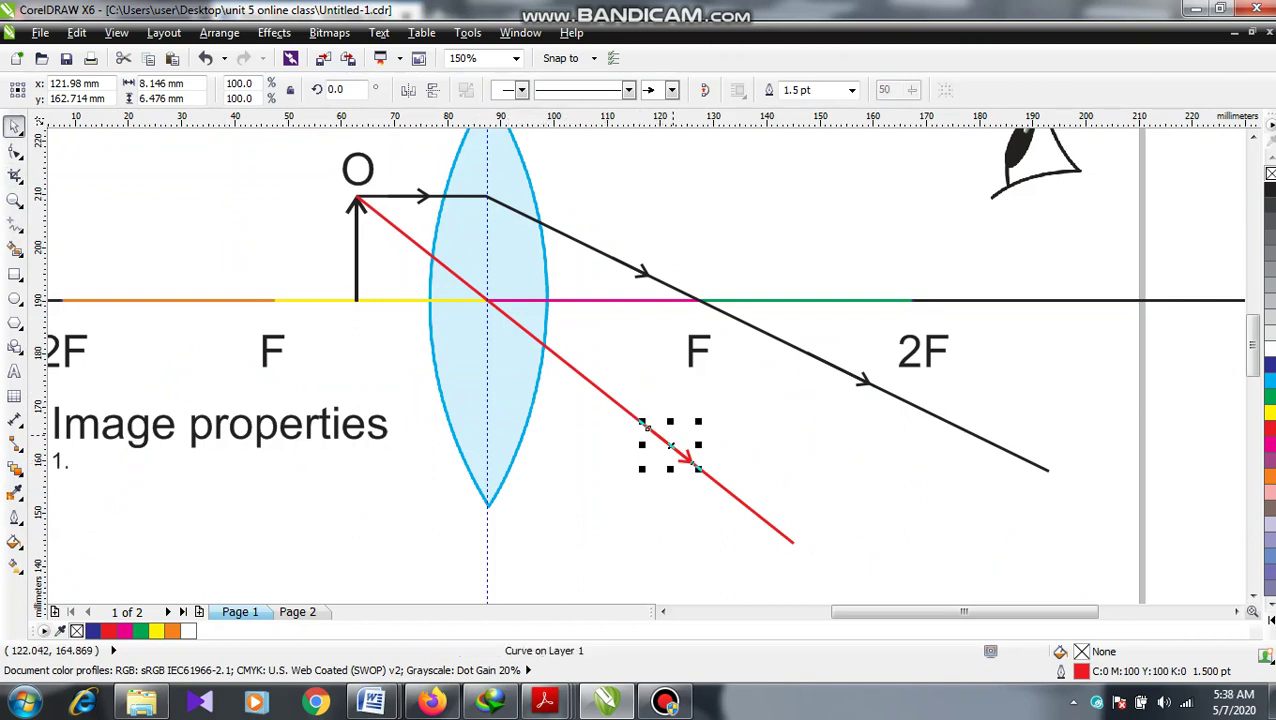
drag(671, 444, 427, 250)
click(470, 282)
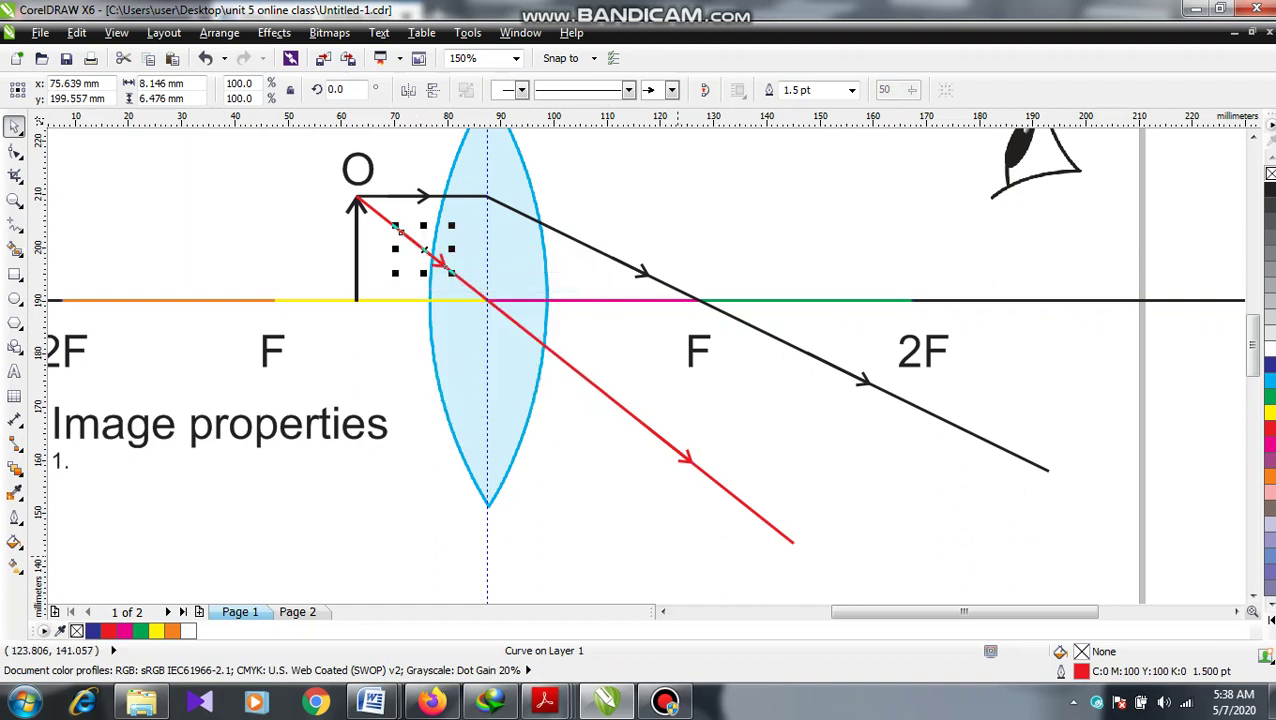
click(677, 557)
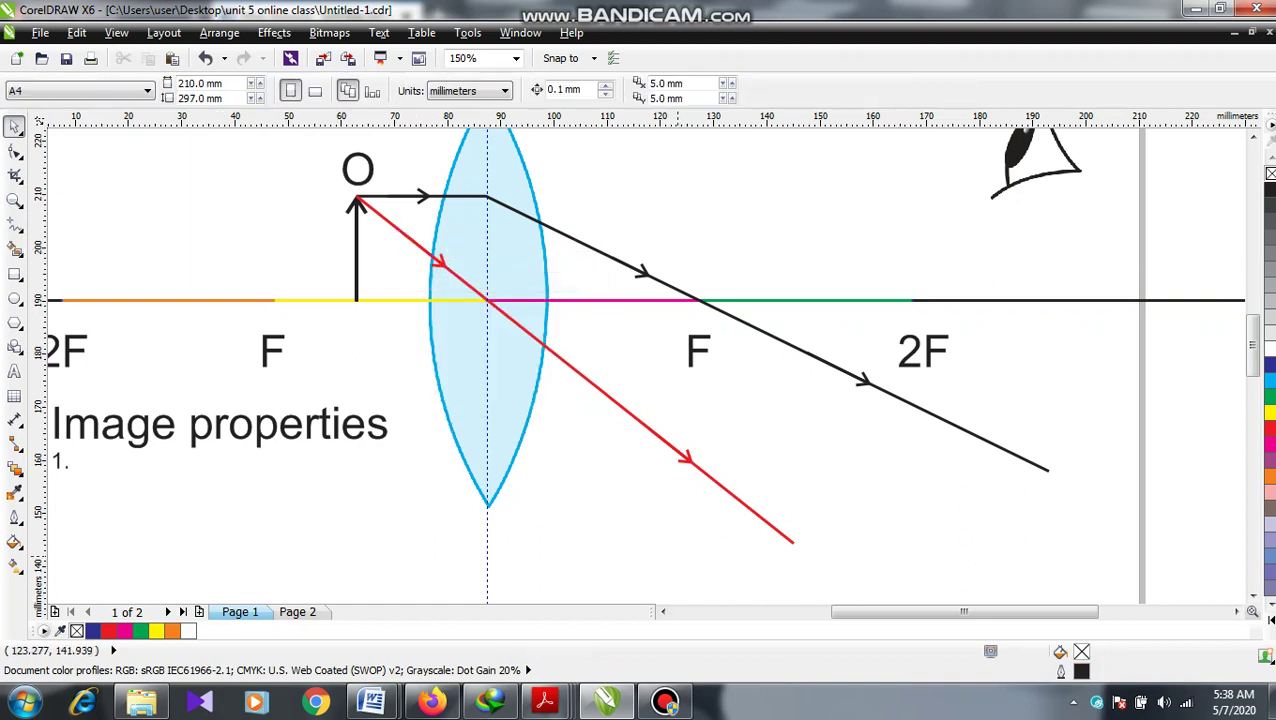
Move the eye image down between the black and red rays beyond the lens, below the axis near 2F
drag(1061, 148, 913, 435)
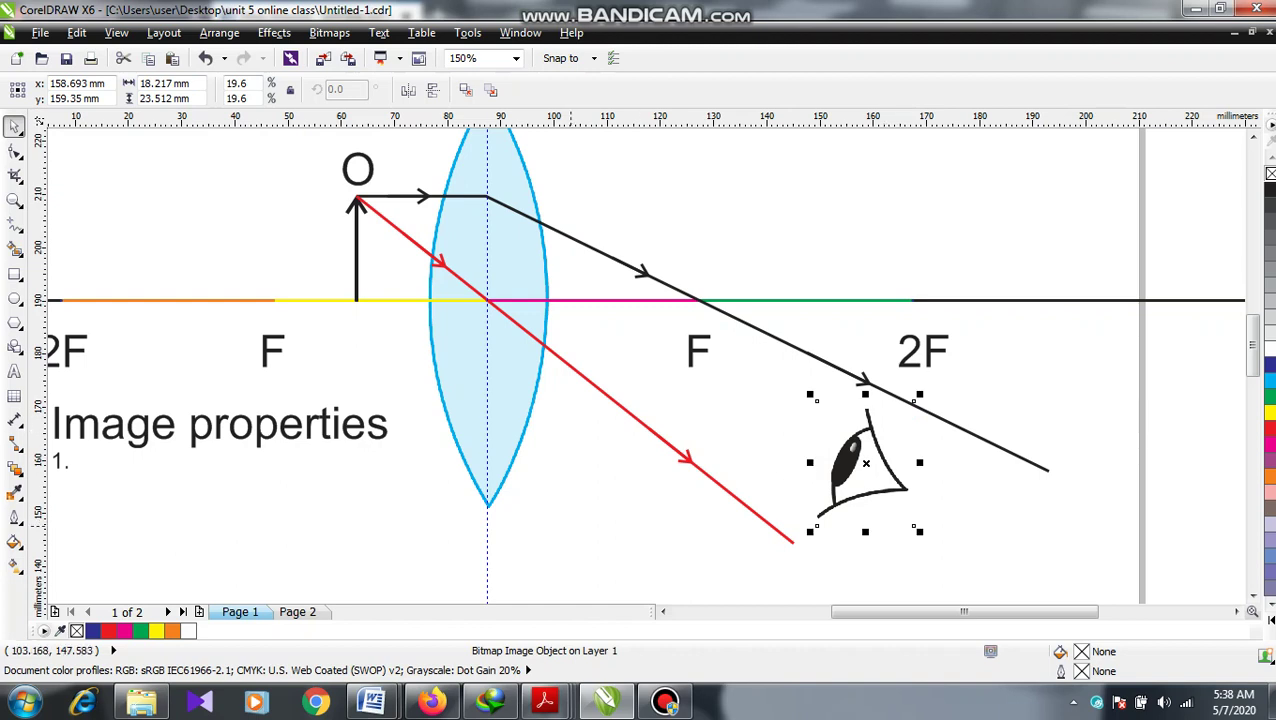
click(589, 543)
scroll(588, 544, down, 2)
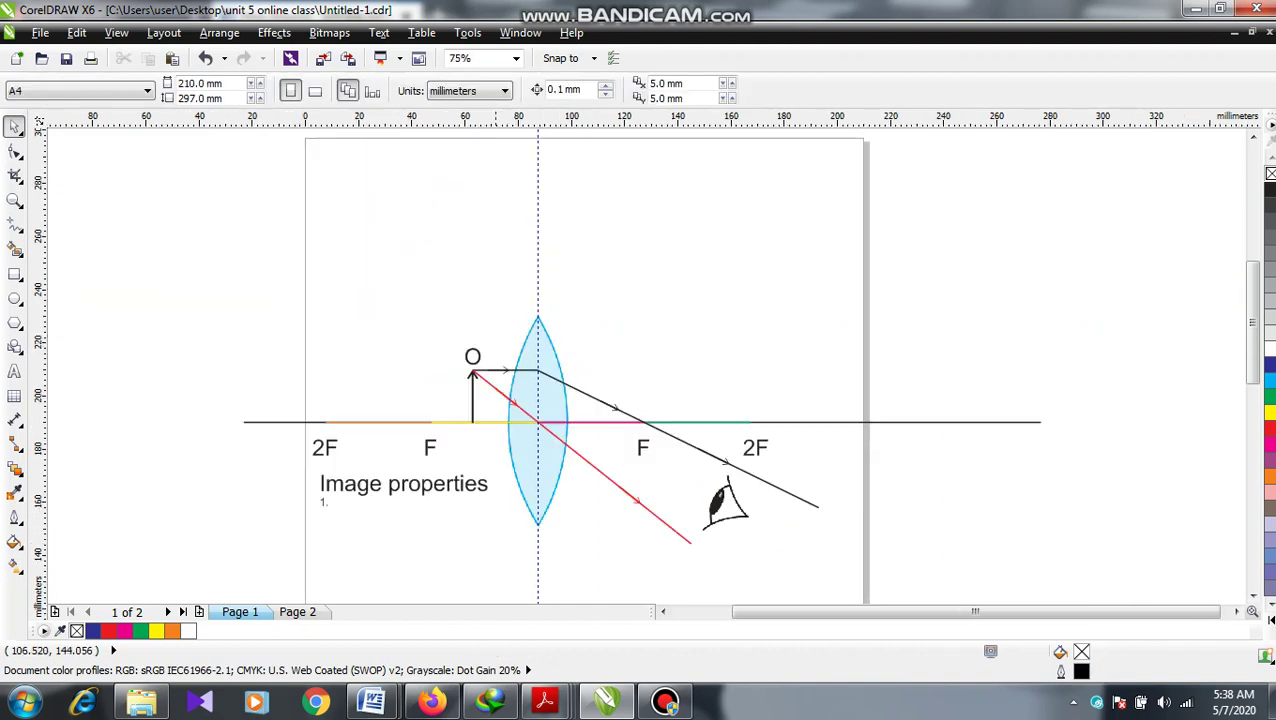
Draw a backward extension about 127 mm long from the black ray's bend at the lens centre line, with a 1.5 pt outline
scroll(588, 542, up, 2)
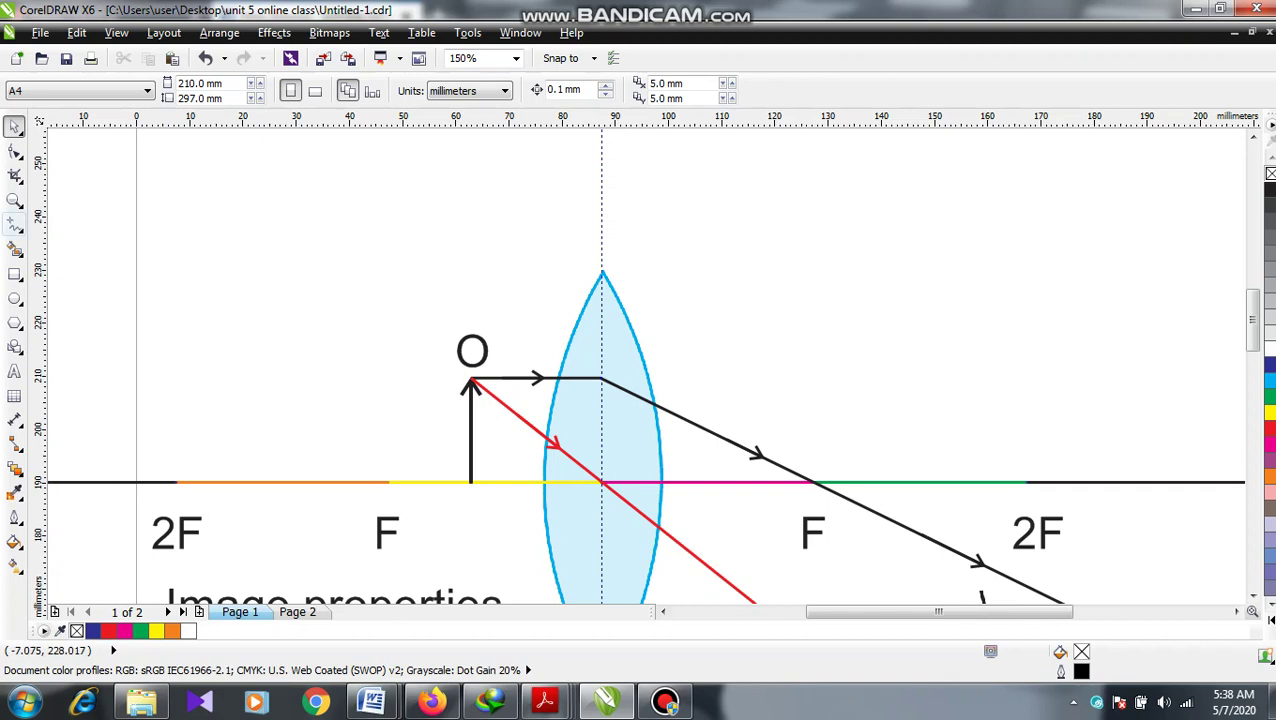
click(14, 224)
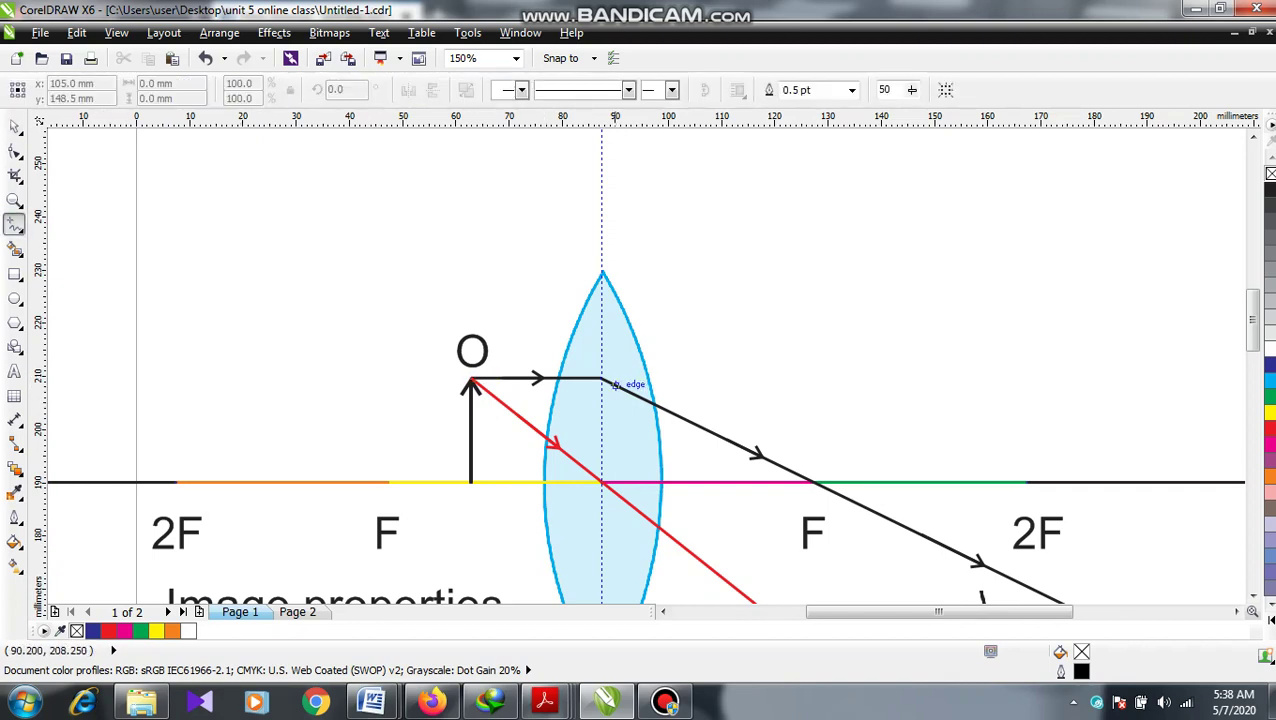
mouse_move(600, 377)
mouse_down()
mouse_move(115, 135)
mouse_move(80, 148)
mouse_move(137, 148)
mouse_move(121, 147)
mouse_up()
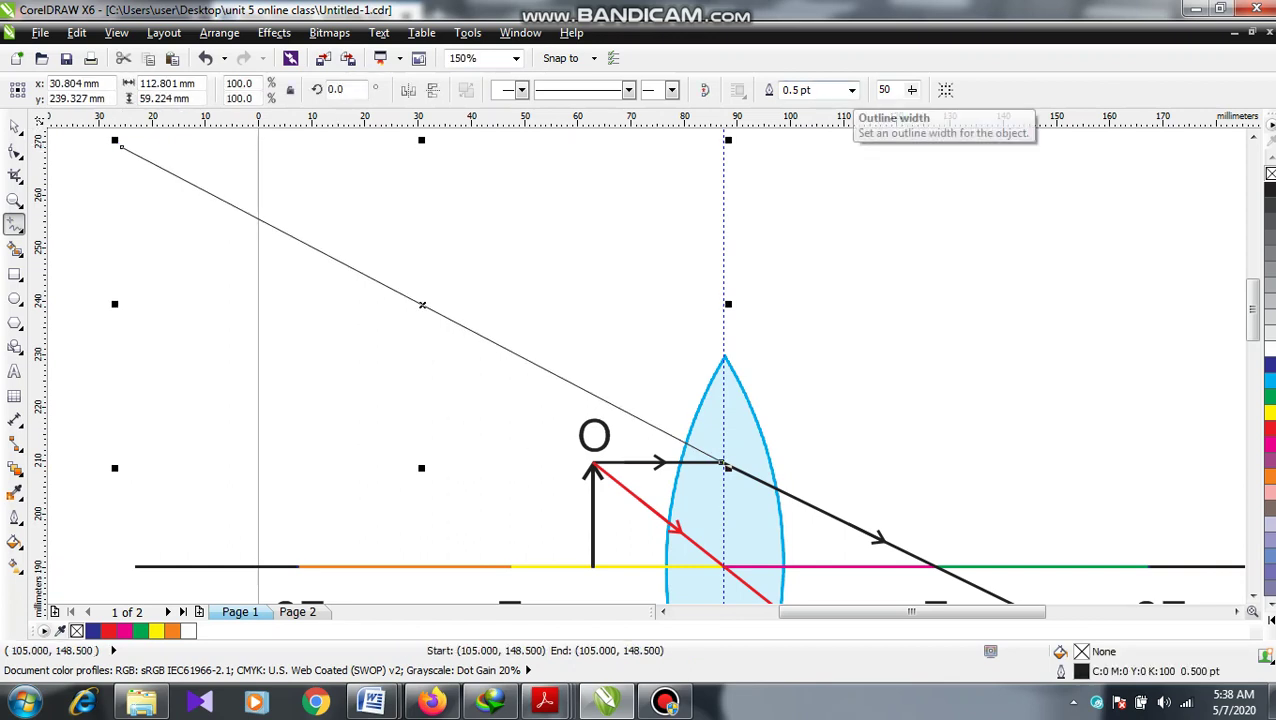
click(851, 90)
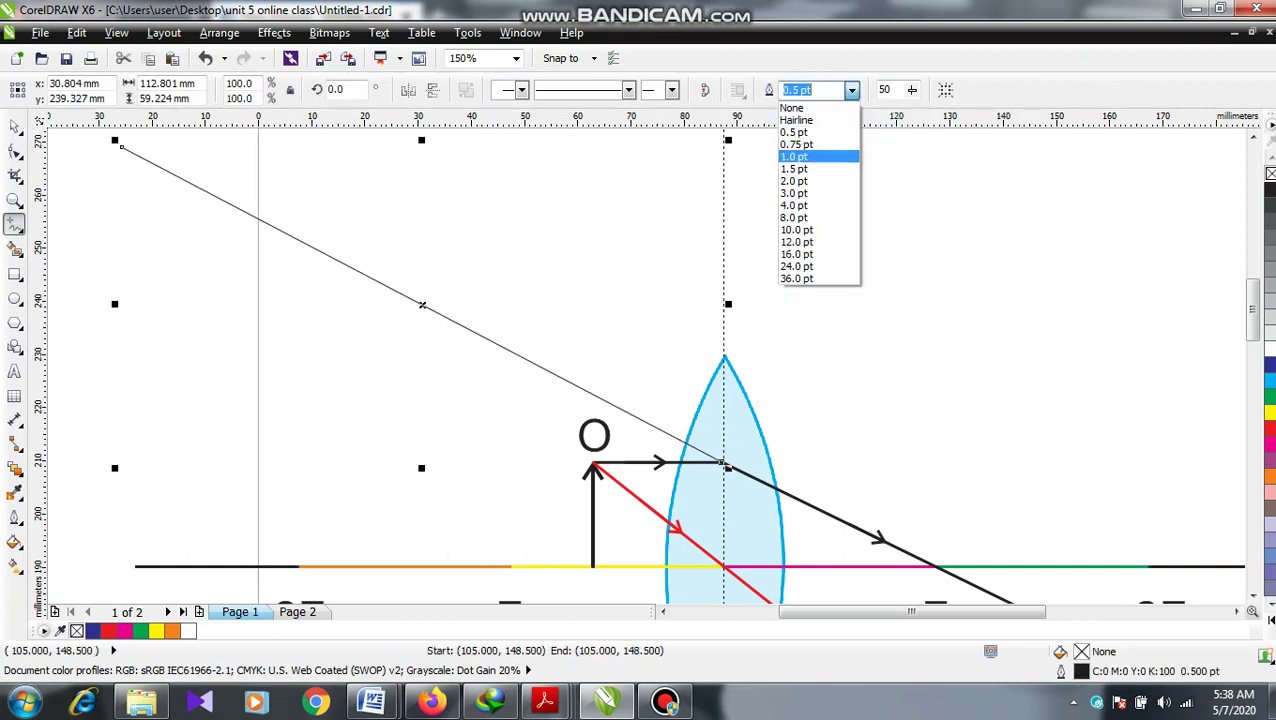
click(796, 168)
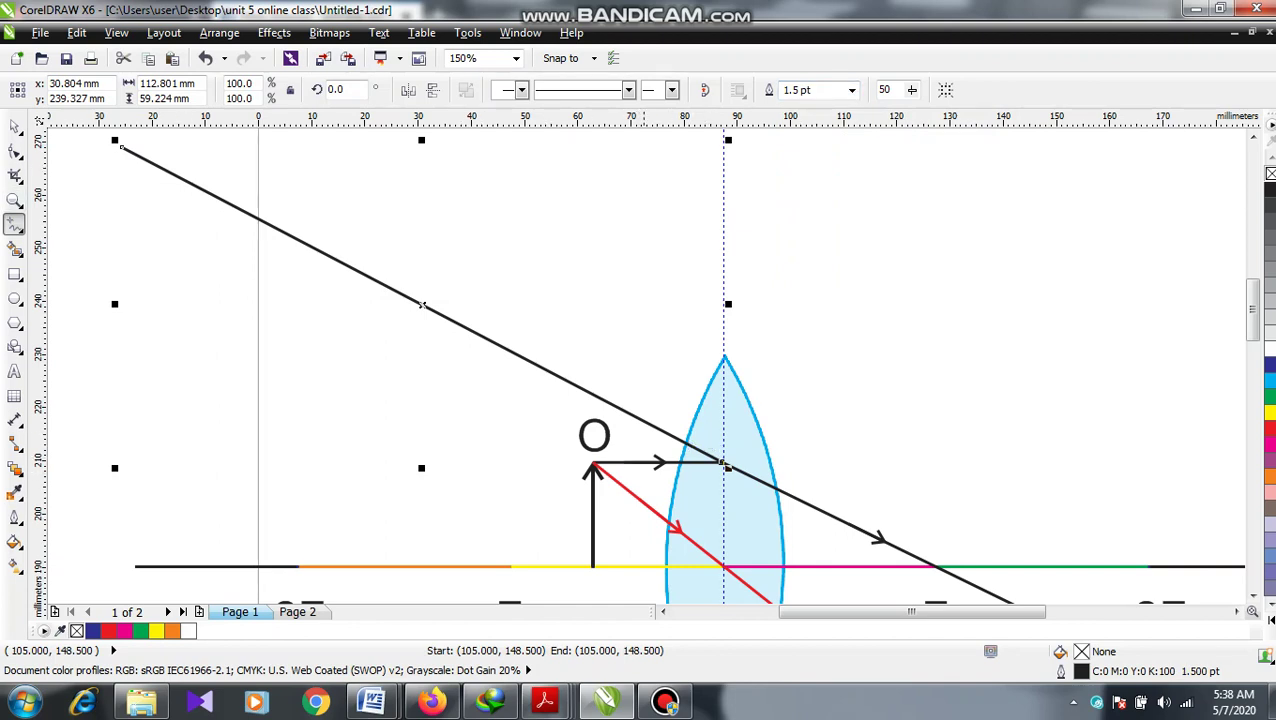
Draw a backward extension of the red ray about 82 mm long from the object's tip, crossing the other extension, with a 1.5 pt outline
mouse_move(594, 465)
mouse_down()
mouse_move(441, 368)
mouse_move(240, 199)
mouse_up()
click(851, 90)
key(Down)
key(Down)
key(Down)
key(Return)
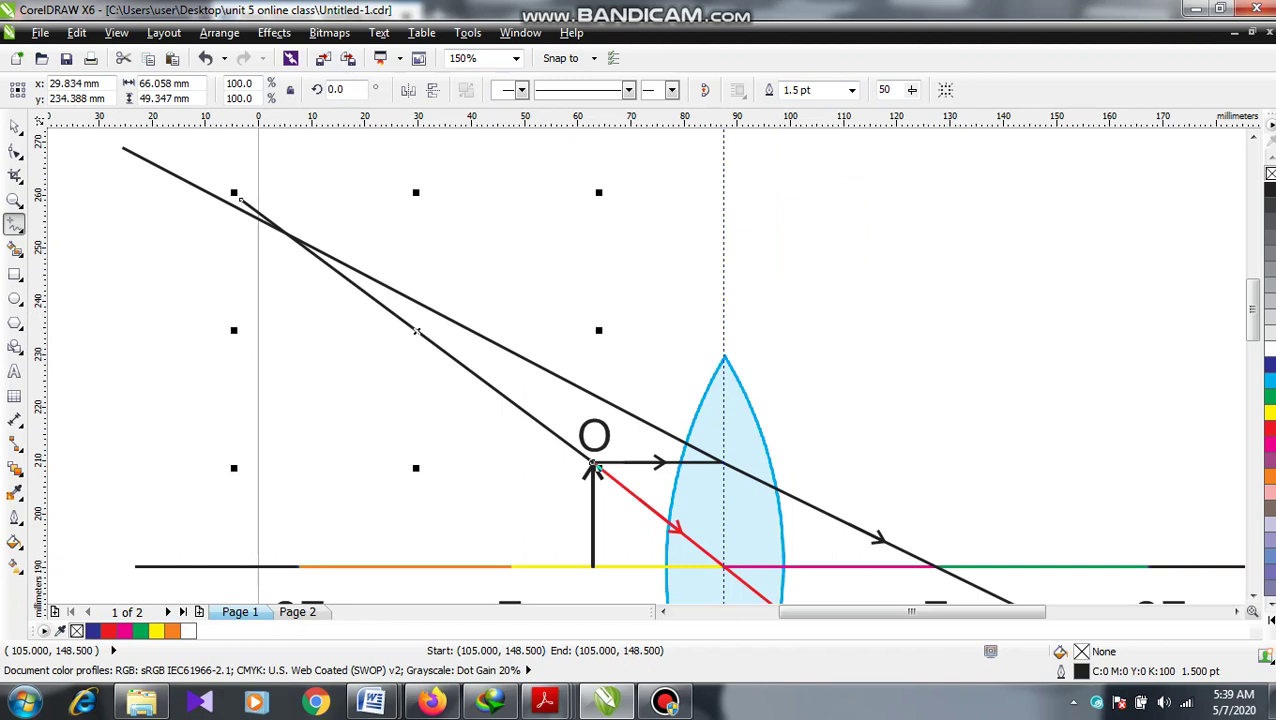
Apply a widely spaced dotted line style to the black ray's backward extension
key(space)
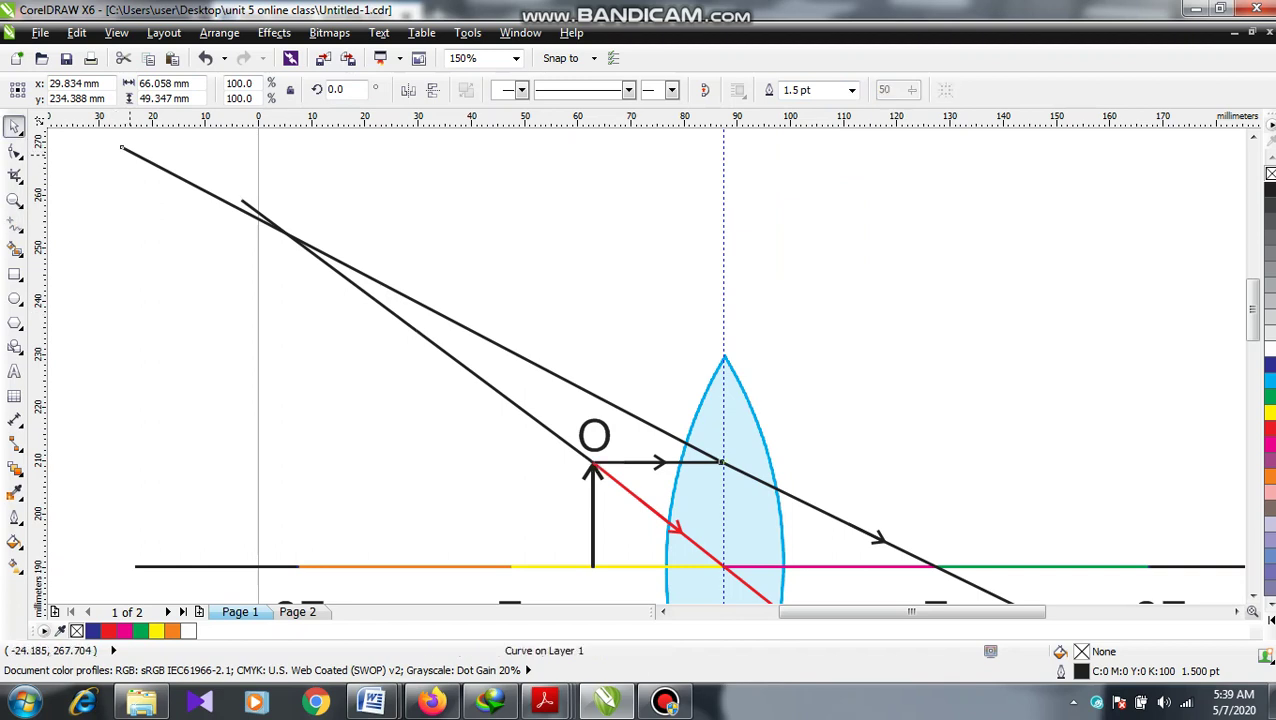
click(150, 162)
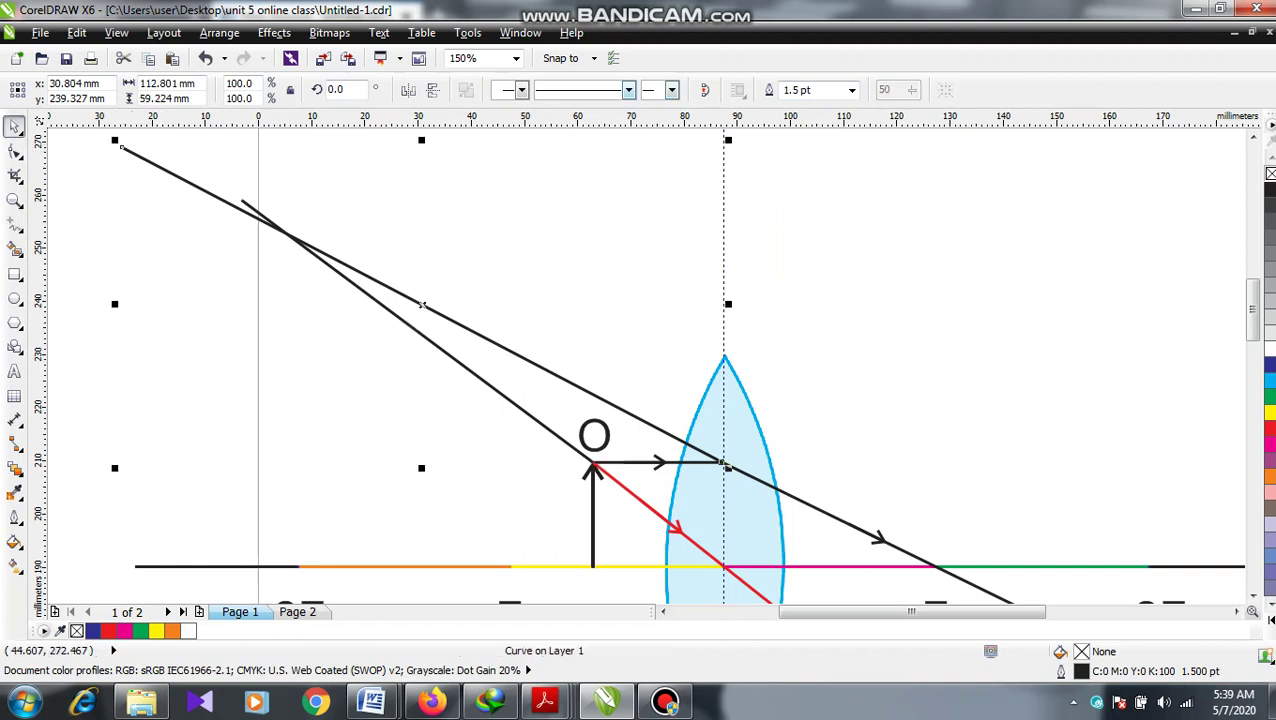
click(628, 90)
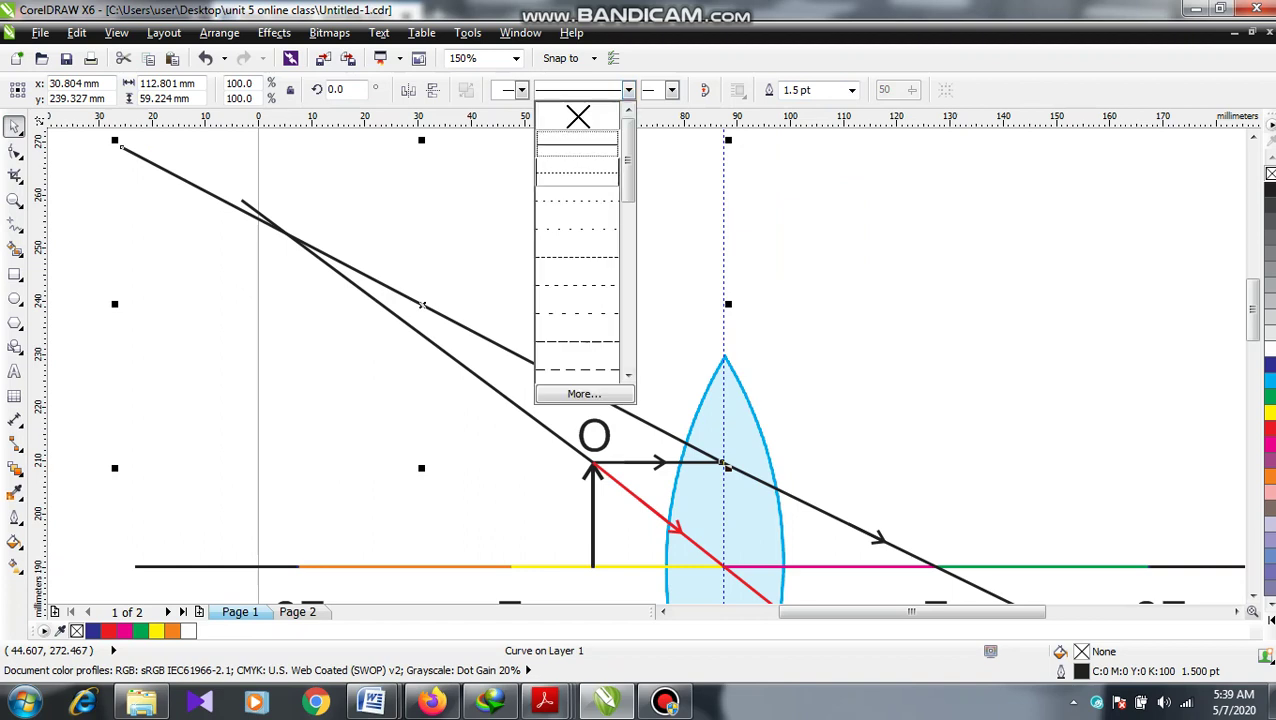
click(577, 199)
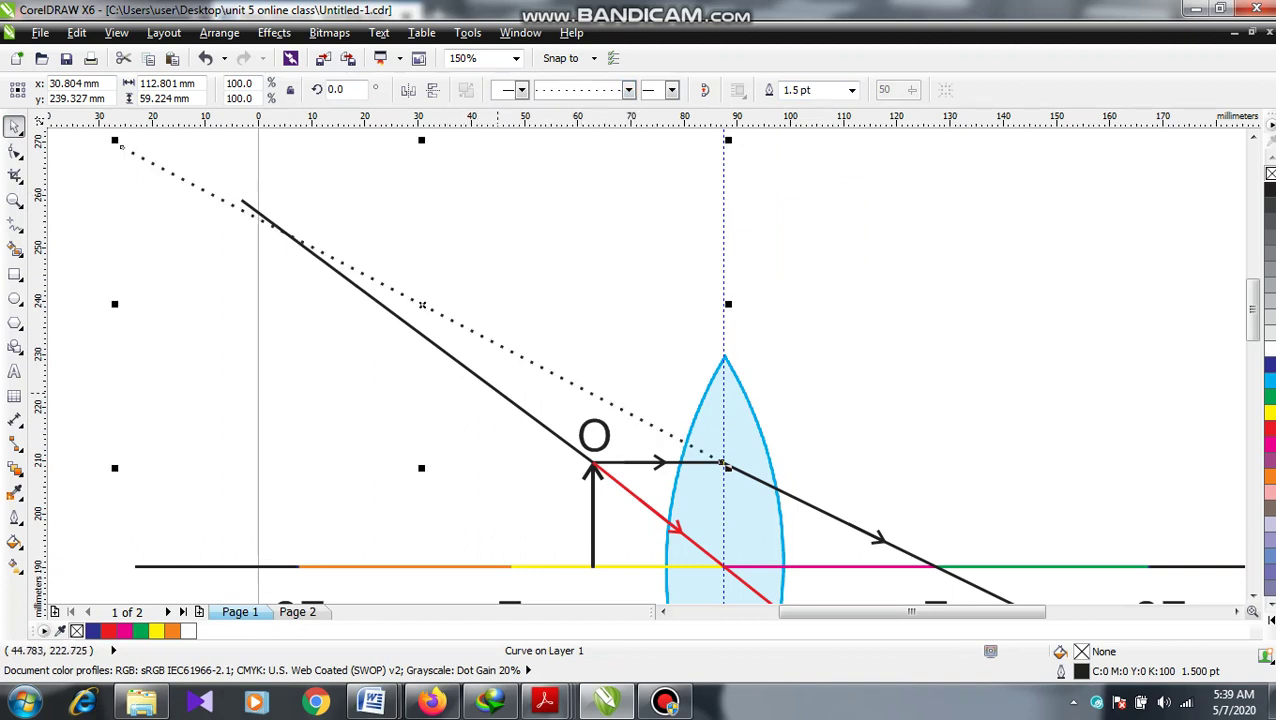
Apply the same widely spaced dotted line style to the extension that starts at the object's tip
click(500, 392)
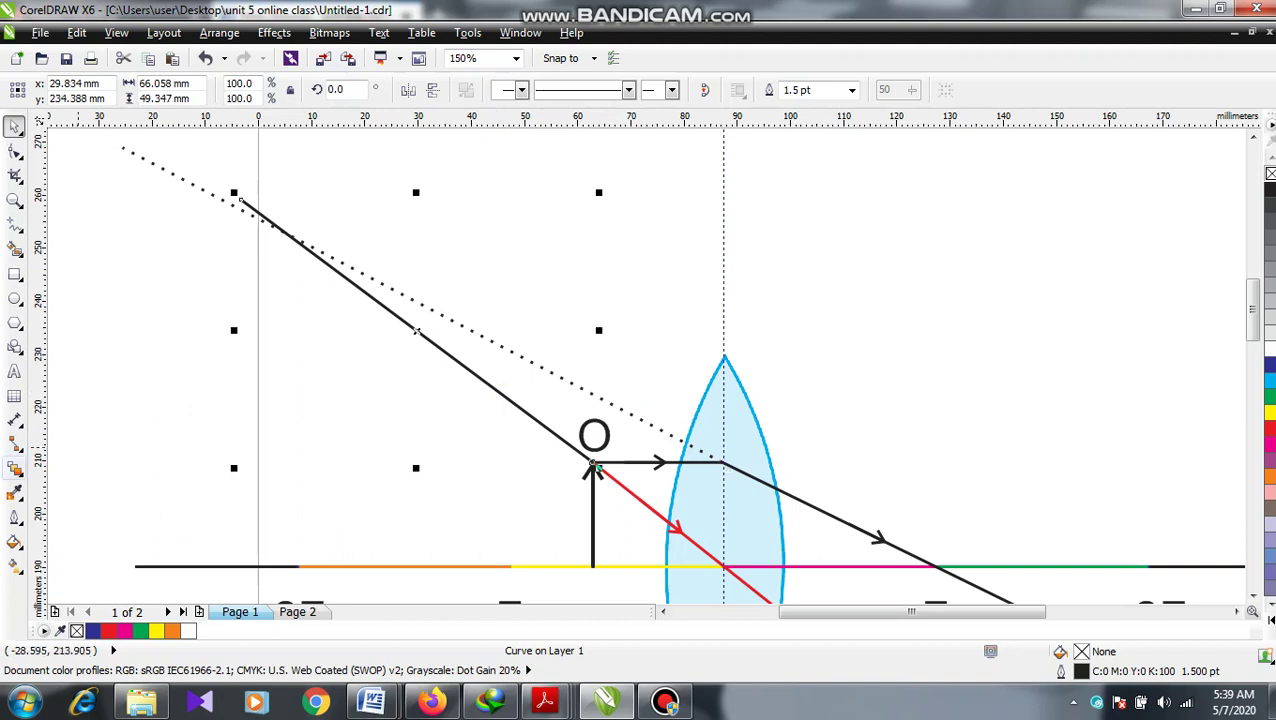
click(14, 516)
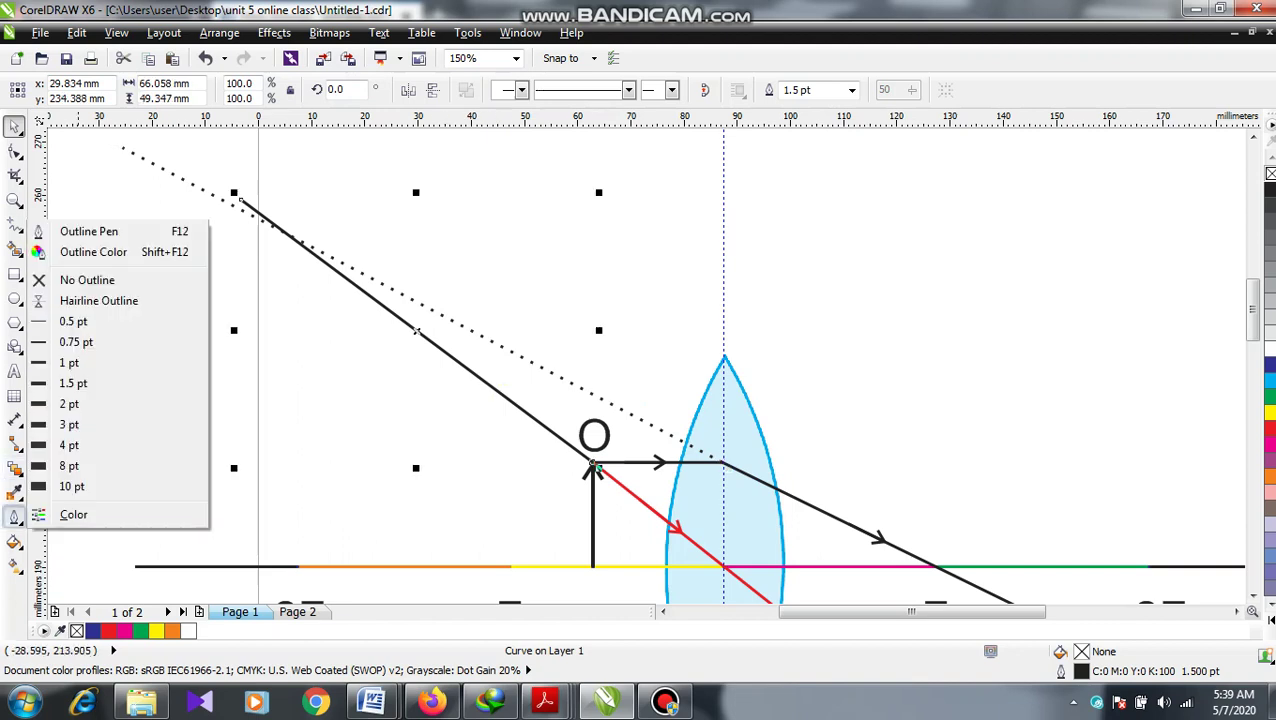
click(16, 493)
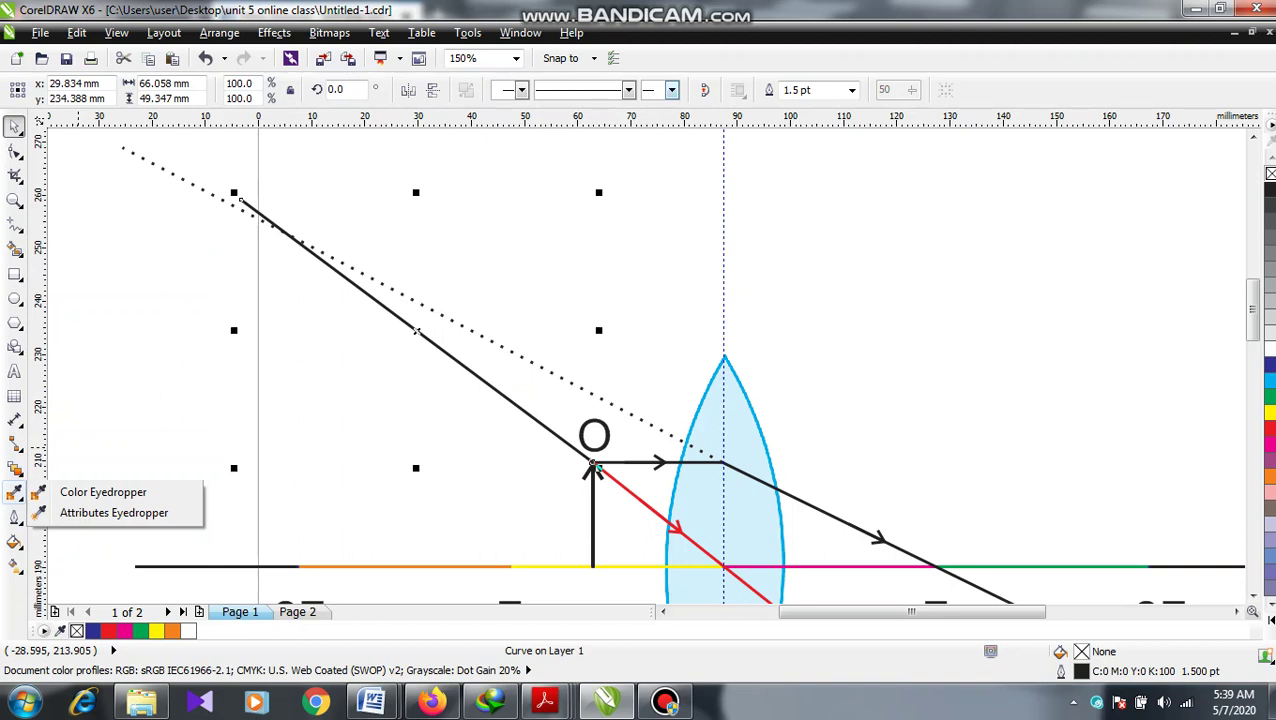
click(628, 90)
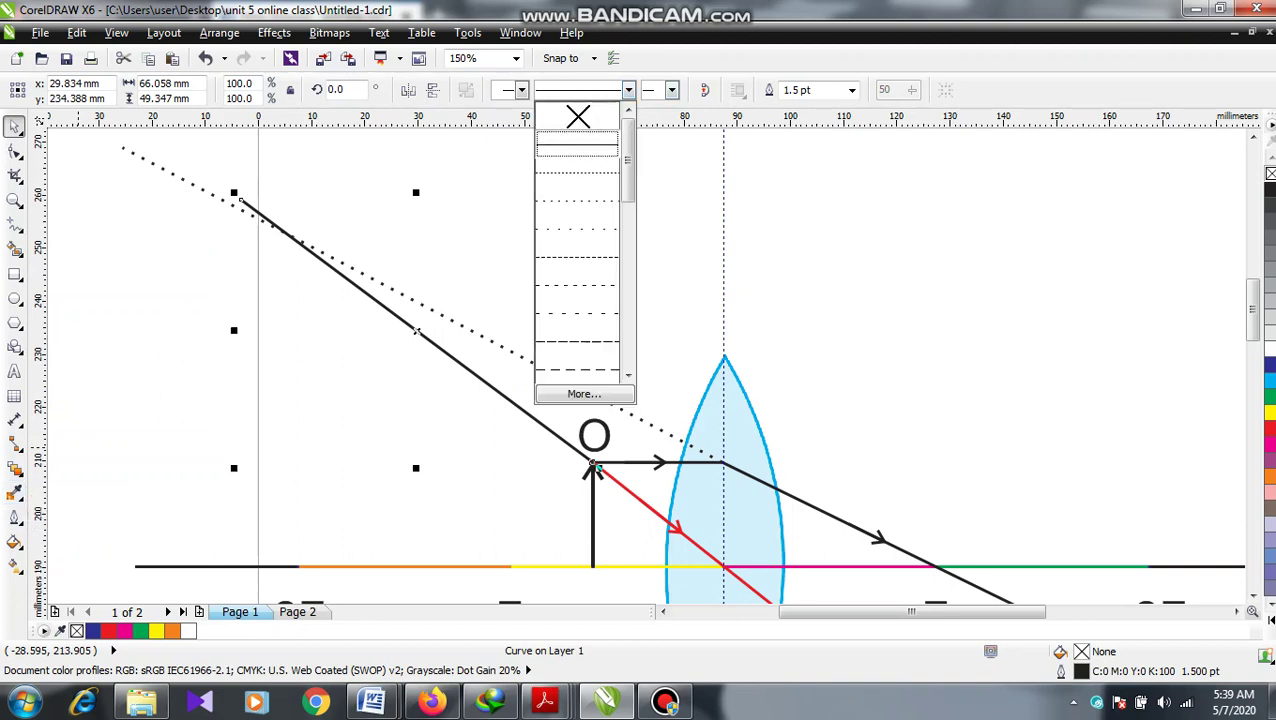
click(577, 171)
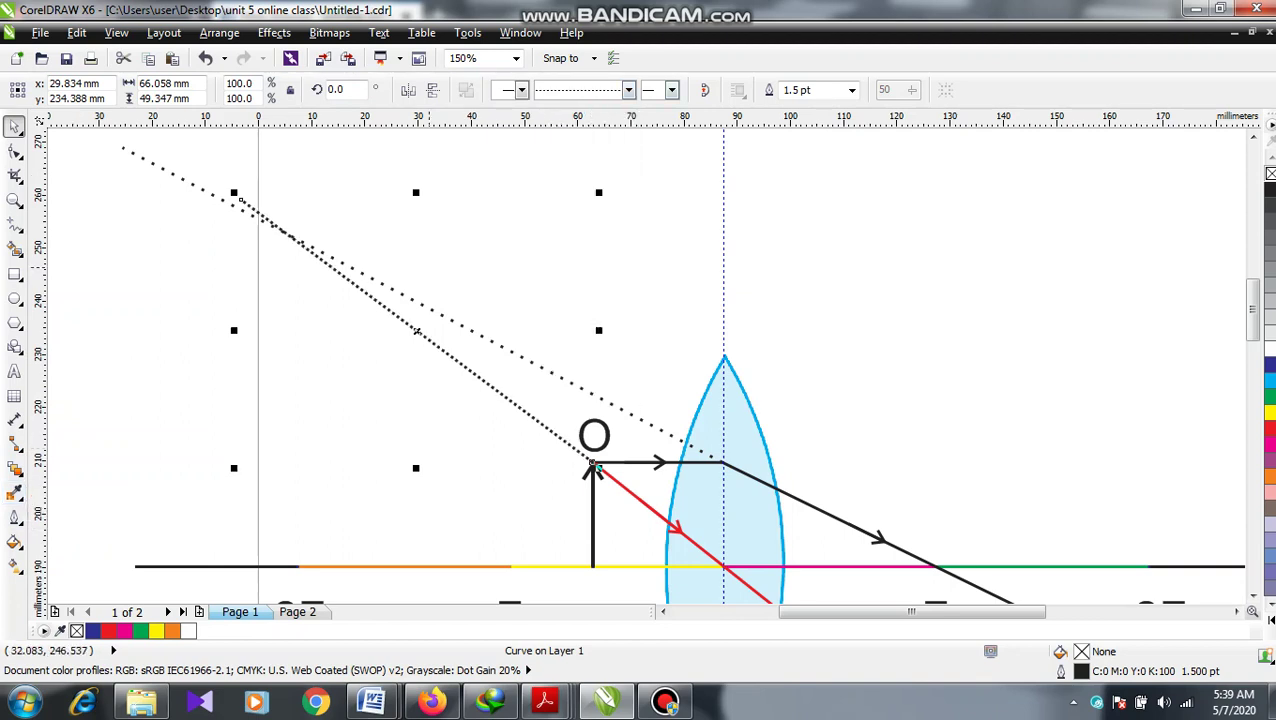
click(628, 90)
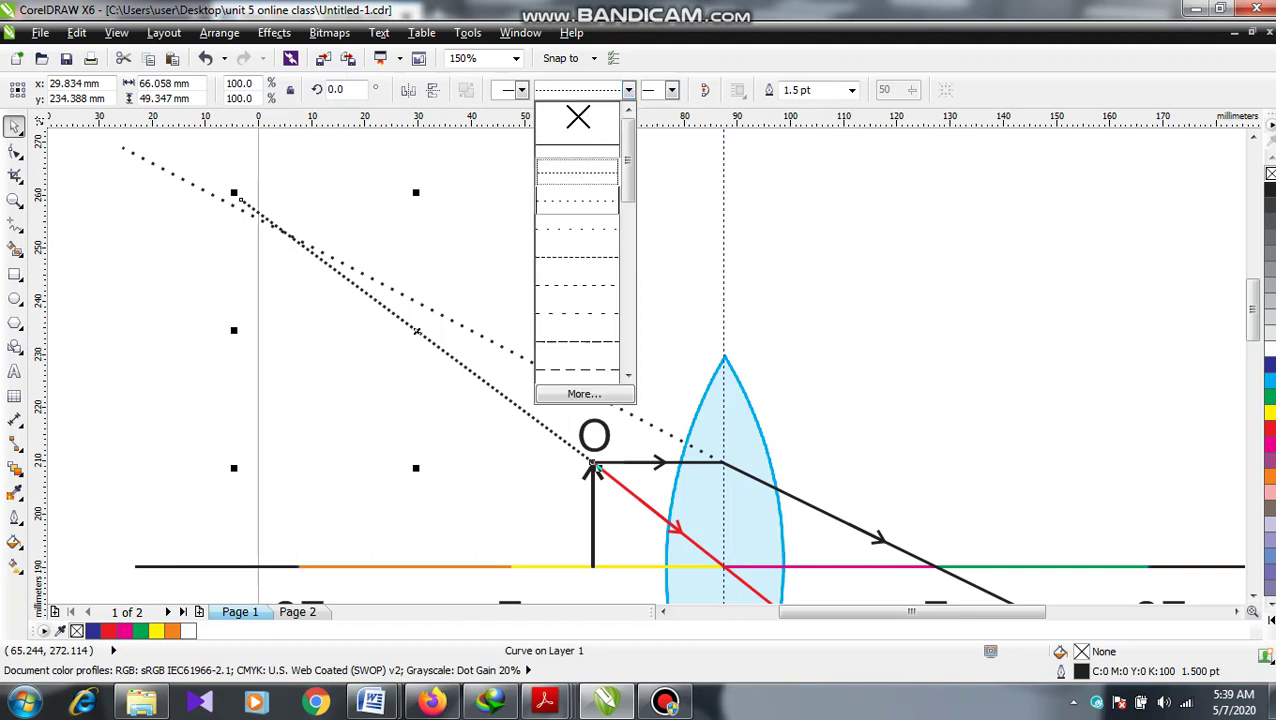
click(577, 190)
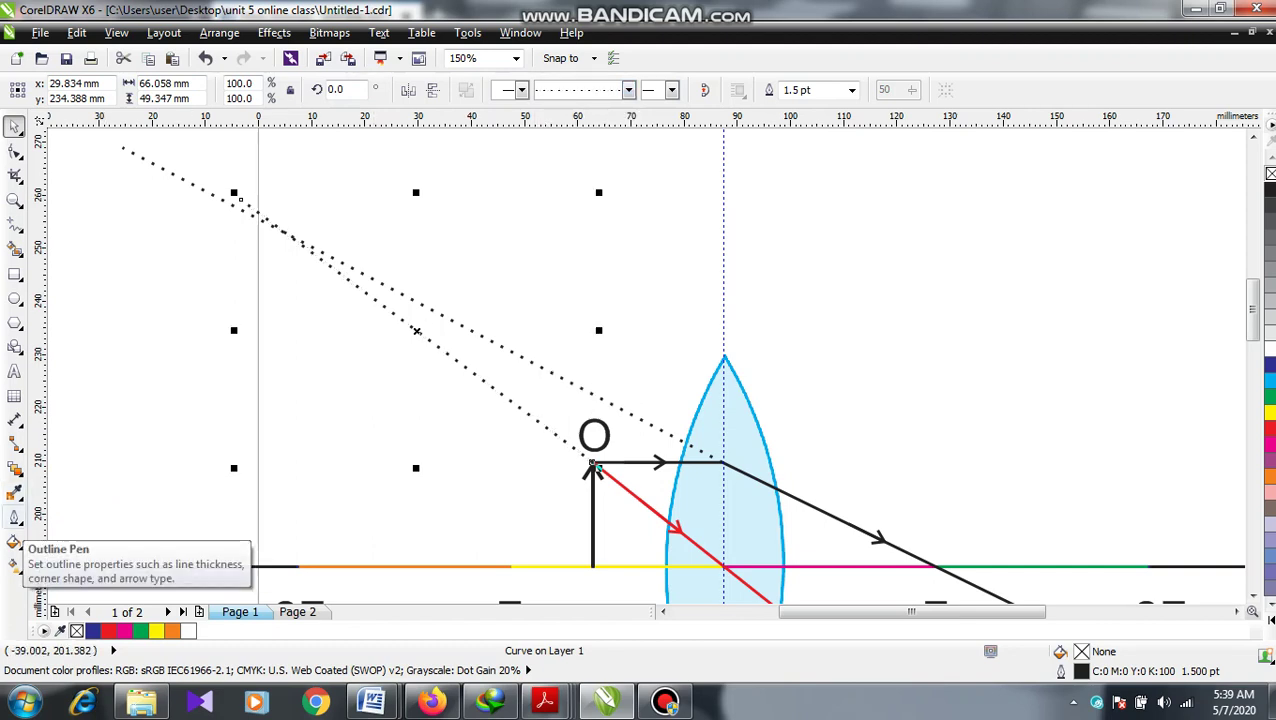
Change the outline colour of the dotted extension from the object's tip to red
click(14, 517)
click(14, 491)
click(14, 517)
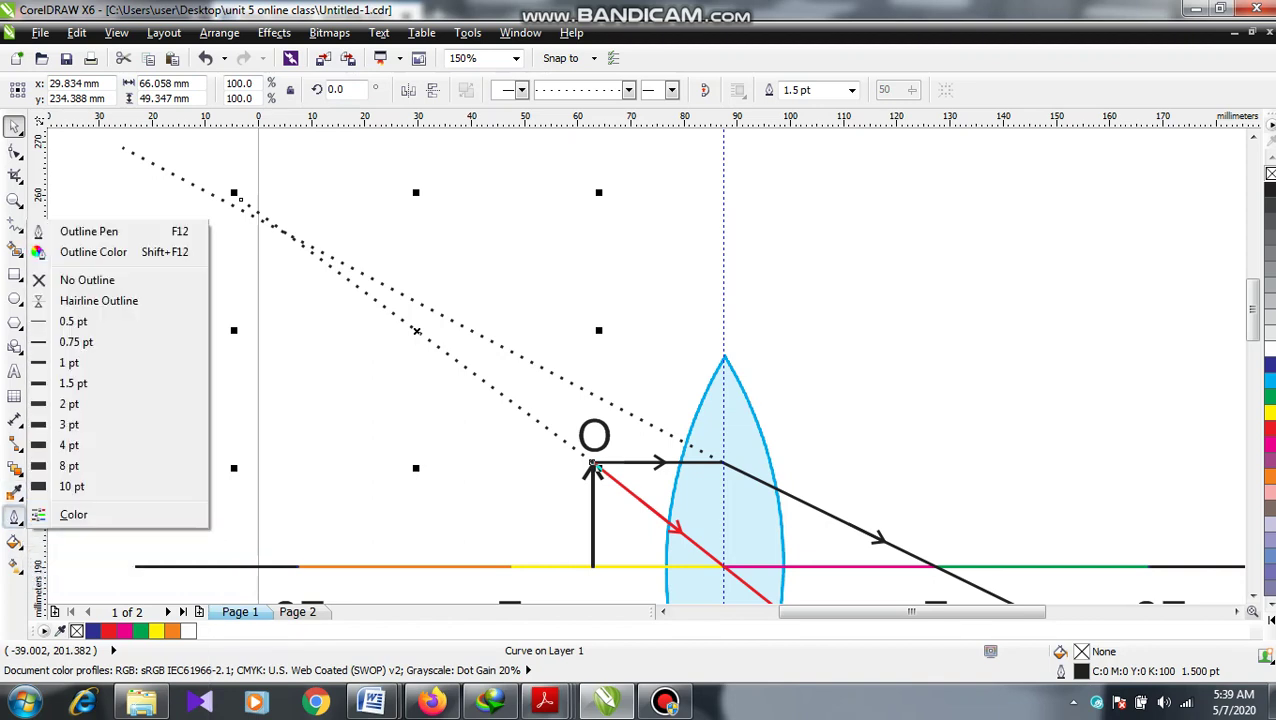
click(89, 231)
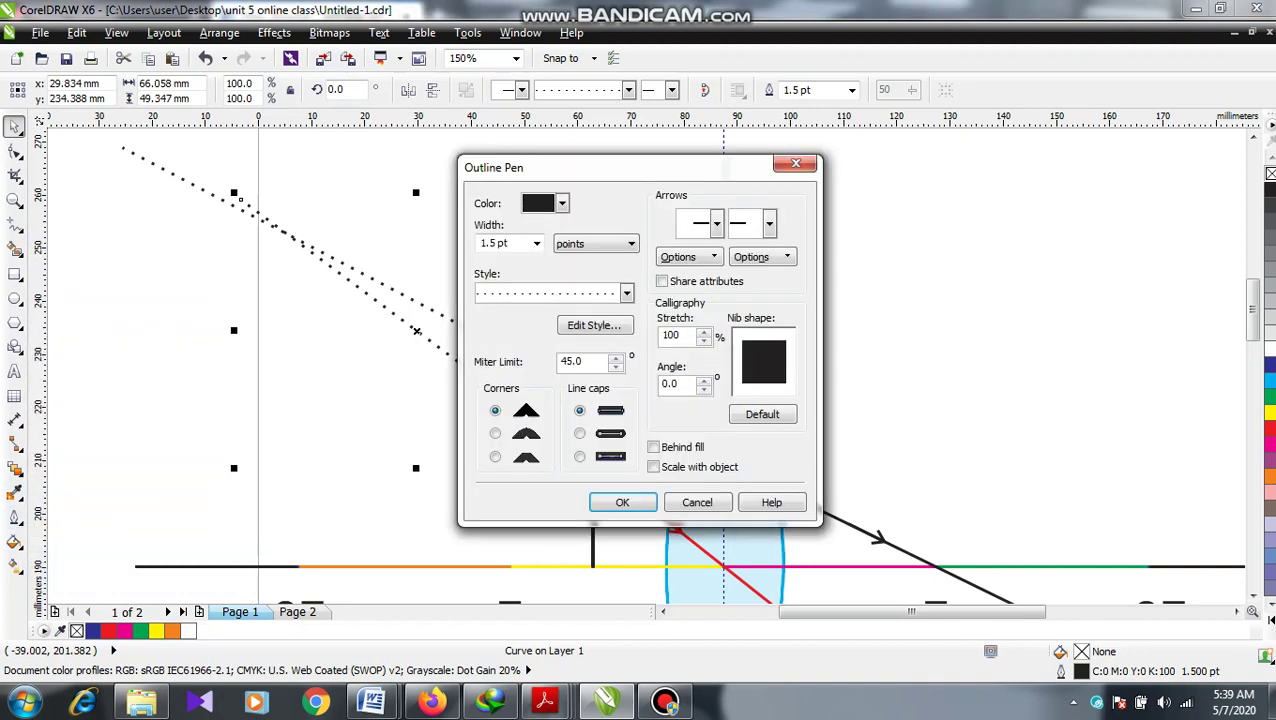
click(562, 203)
click(572, 248)
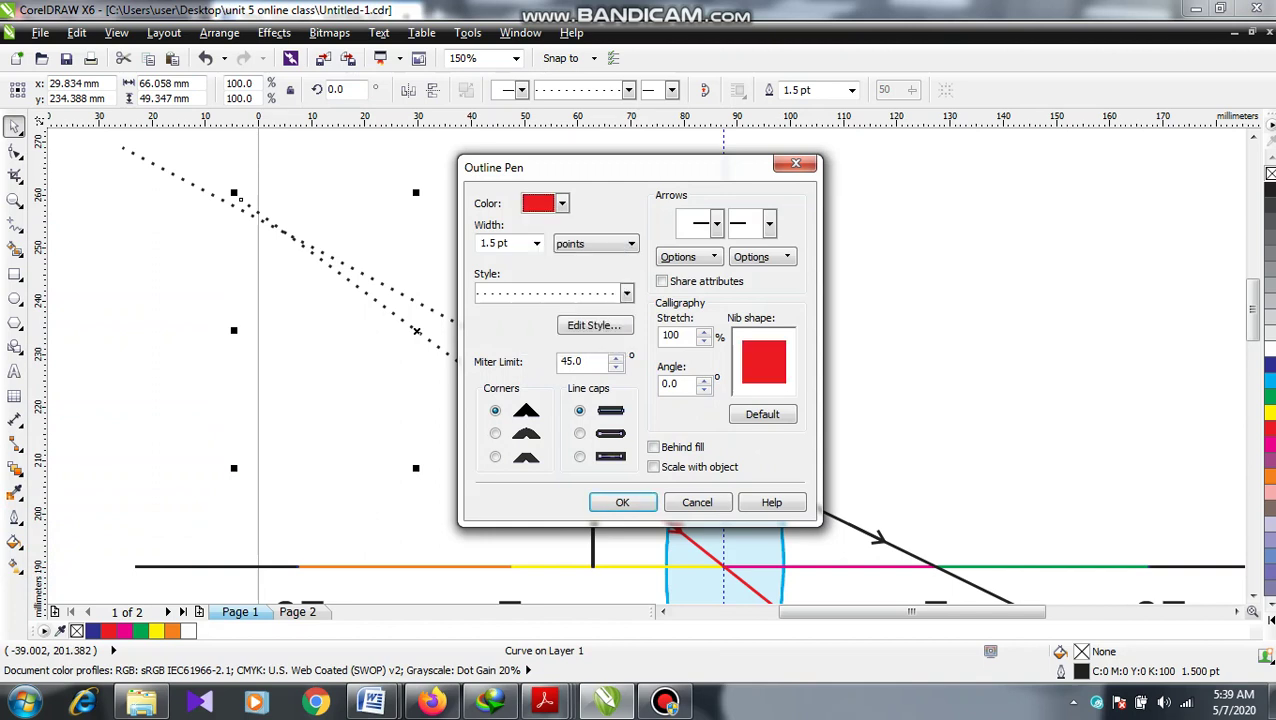
click(622, 502)
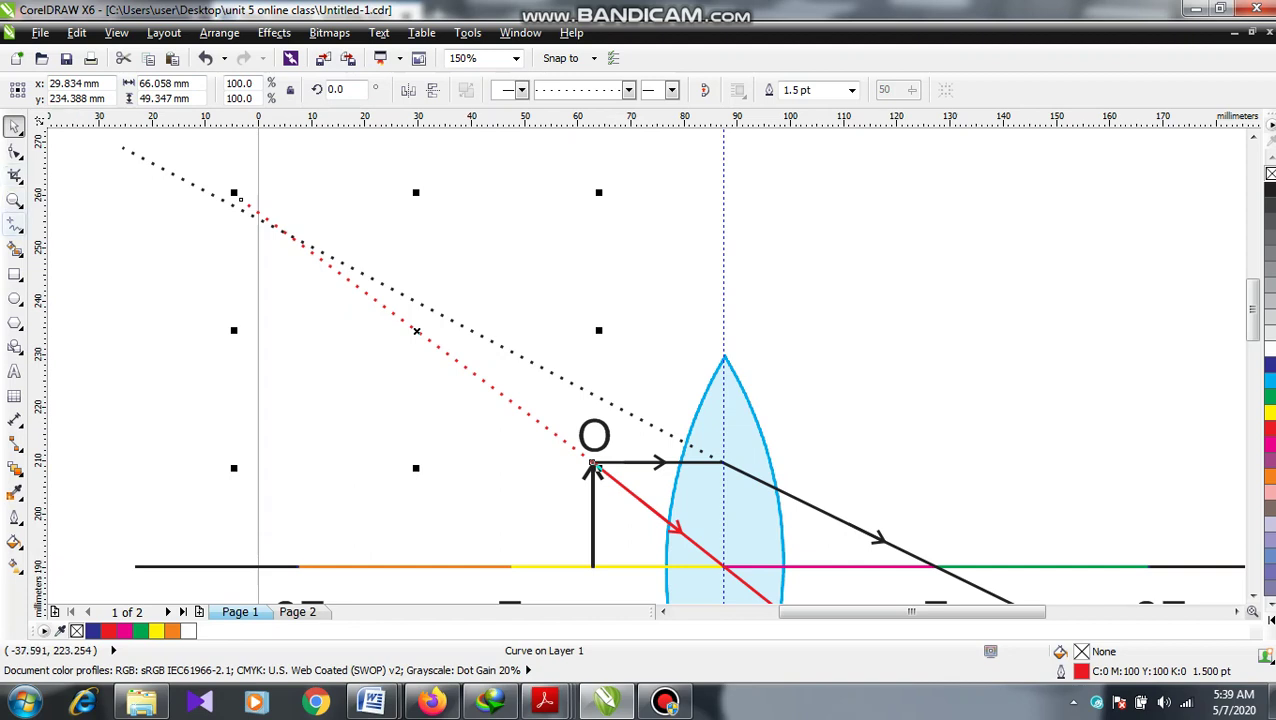
Draw a vertical line about 63 mm long from the crossing of the dotted extensions down to the axis, with a 1.5 pt outline
click(14, 222)
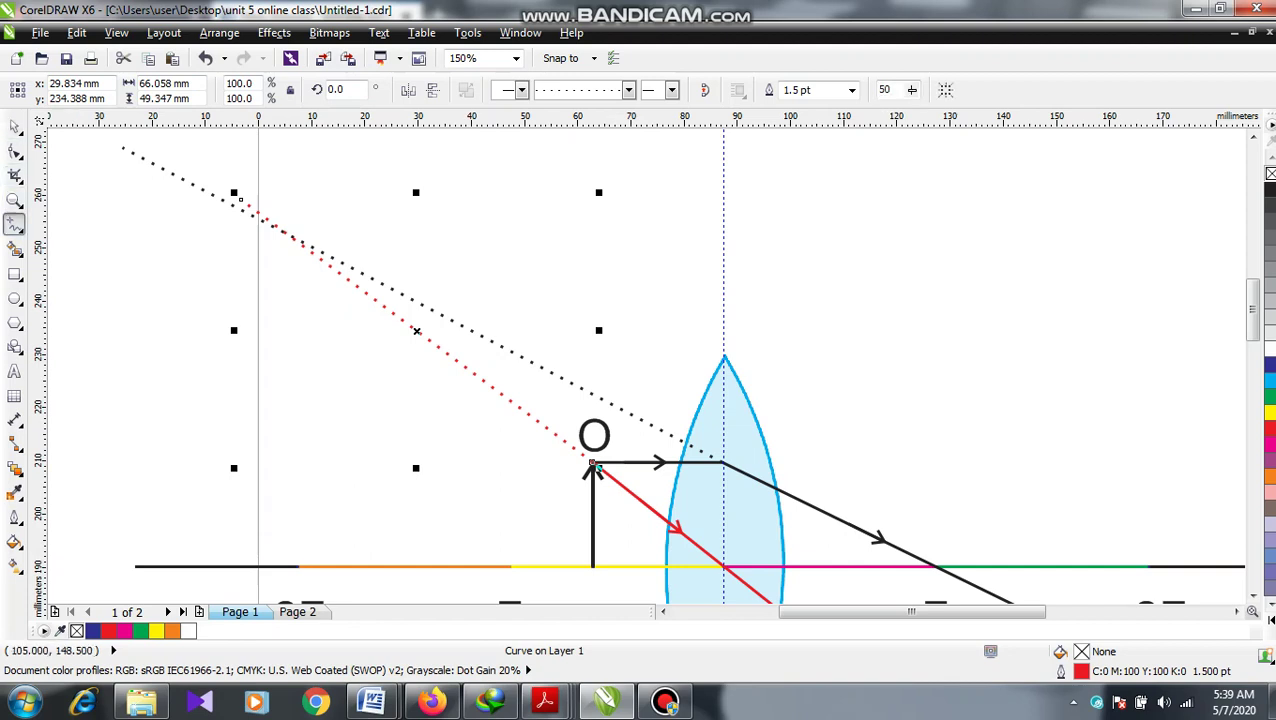
click(285, 233)
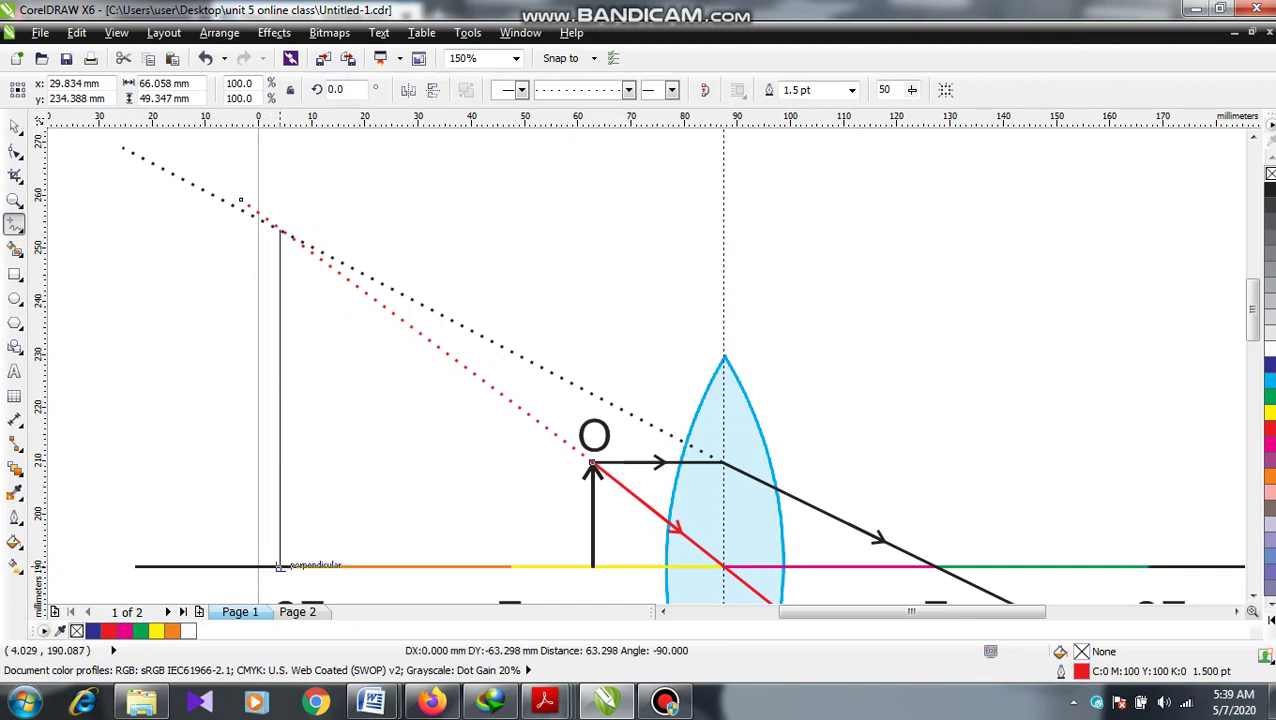
click(280, 566)
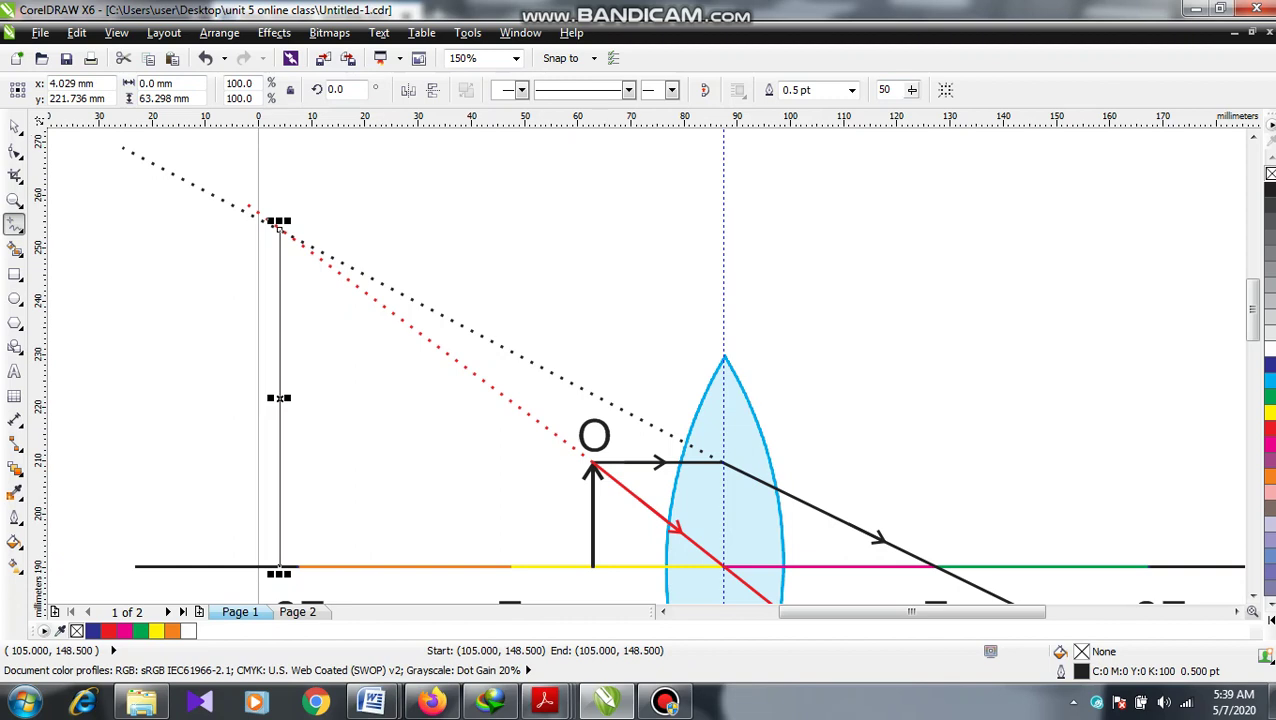
click(851, 90)
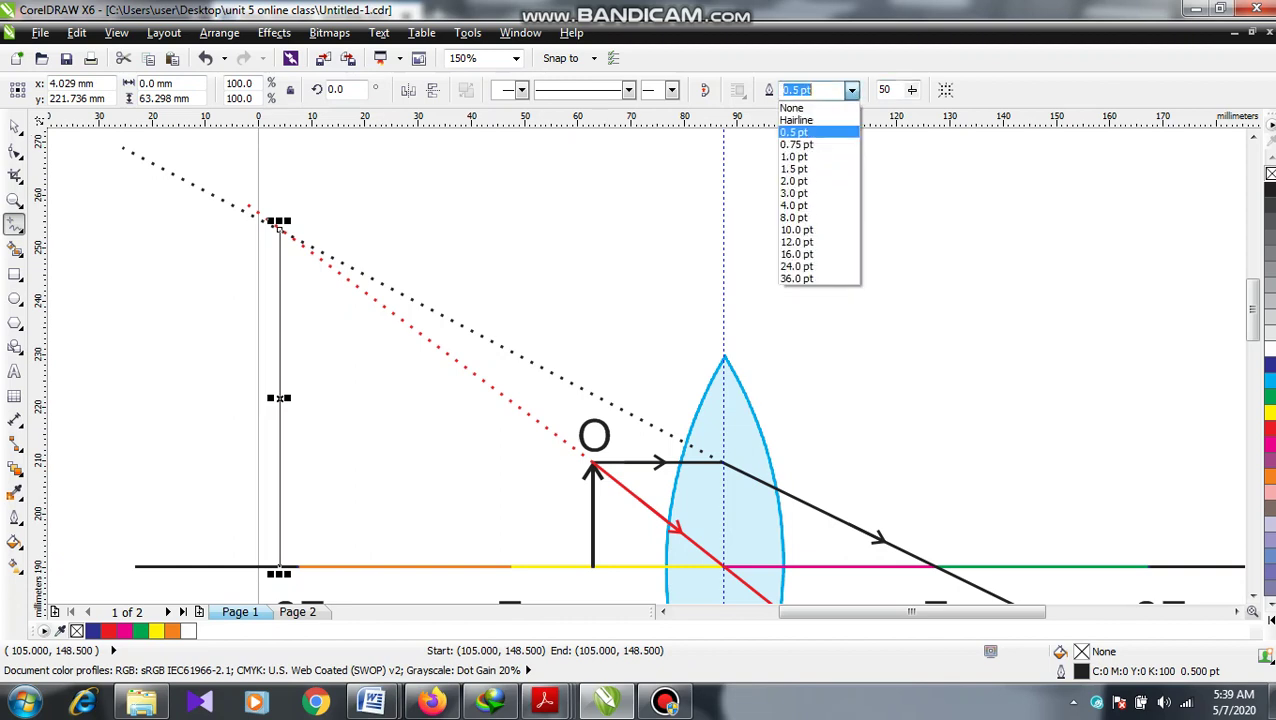
click(805, 168)
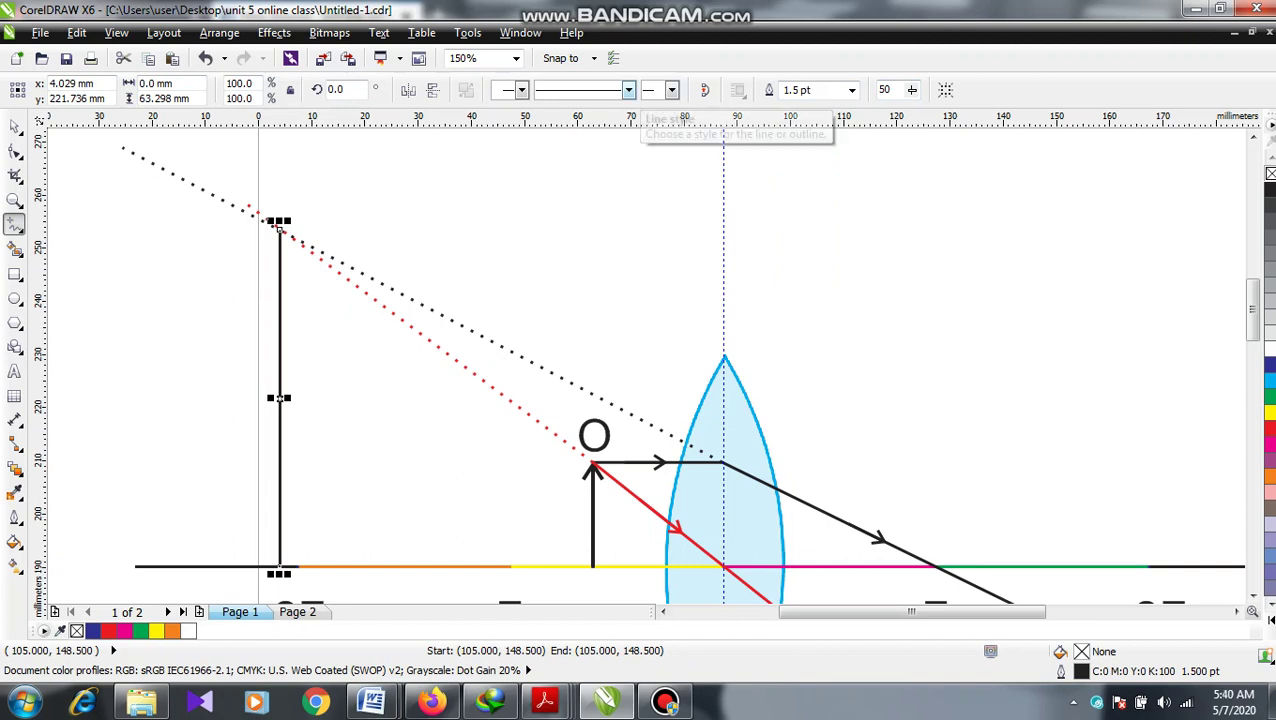
Add an open arrowhead to the upper end of the vertical image line and apply the widely spaced dotted line style
click(521, 90)
click(566, 124)
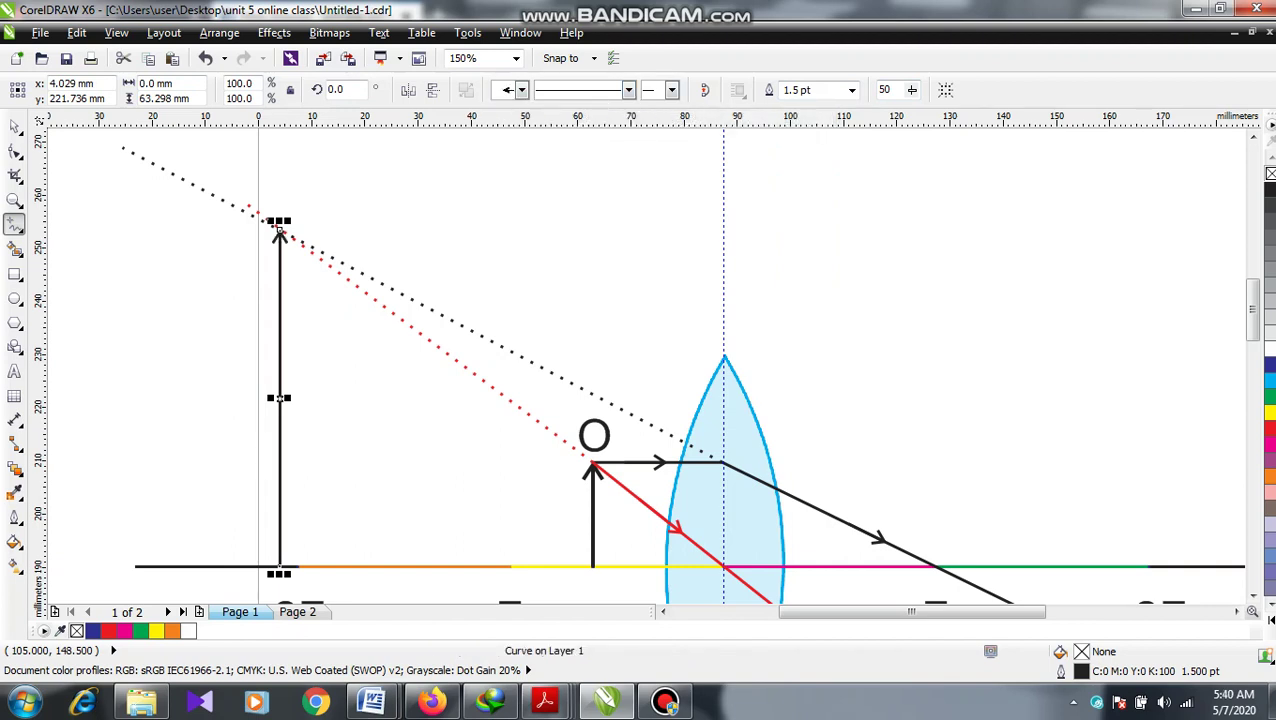
click(628, 90)
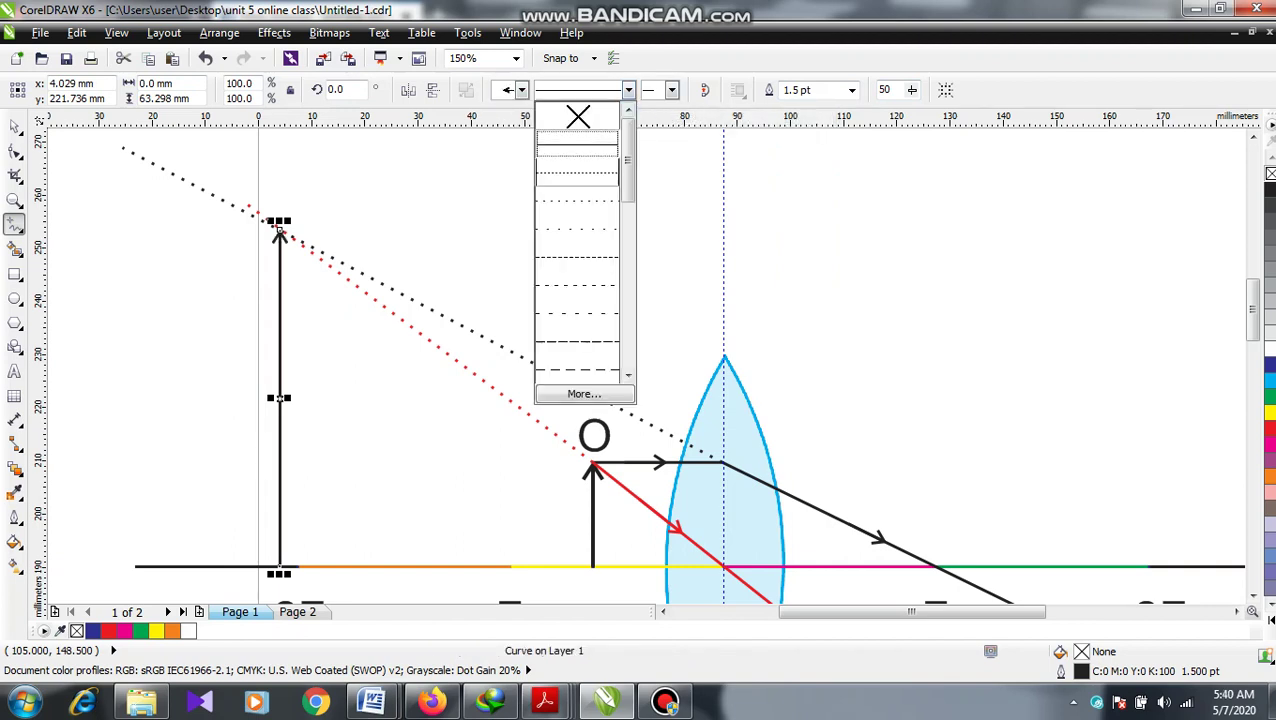
click(575, 198)
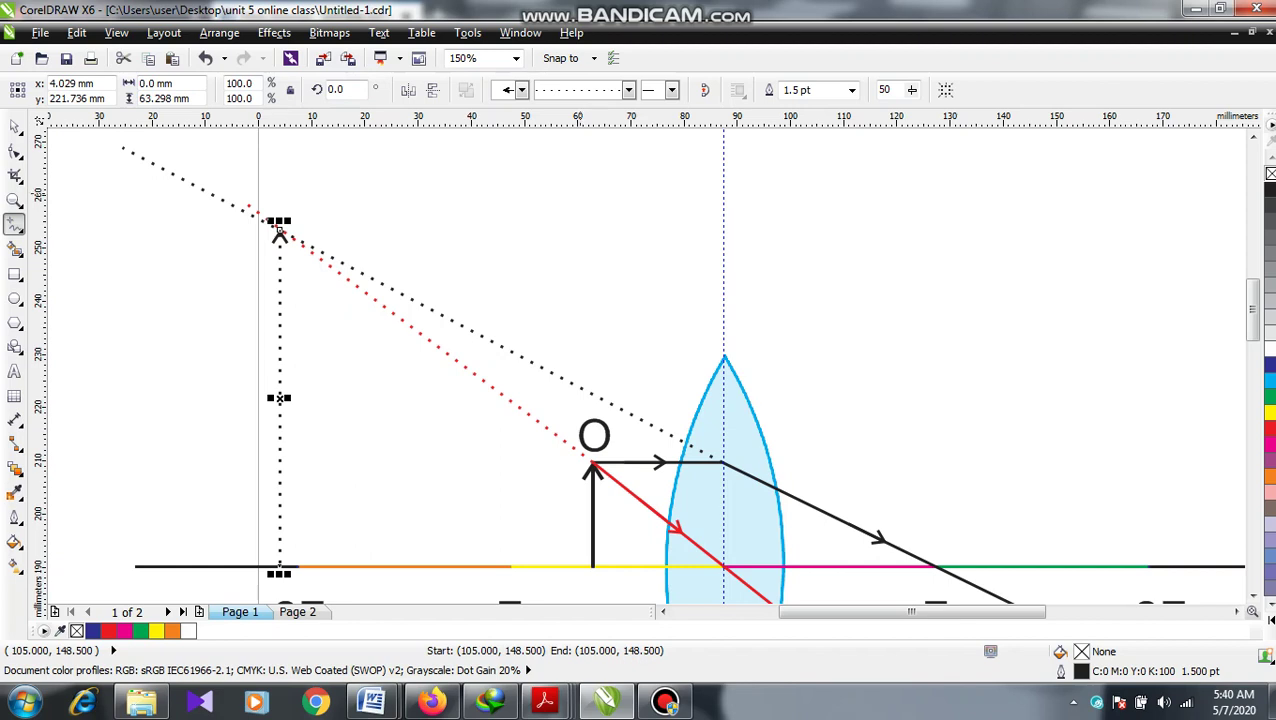
Examine the ray diagram in full-screen preview and in the drawing, from the dotted image arrow across the lens to the eye
scroll(582, 185, down, 2)
scroll(729, 196, up, 2)
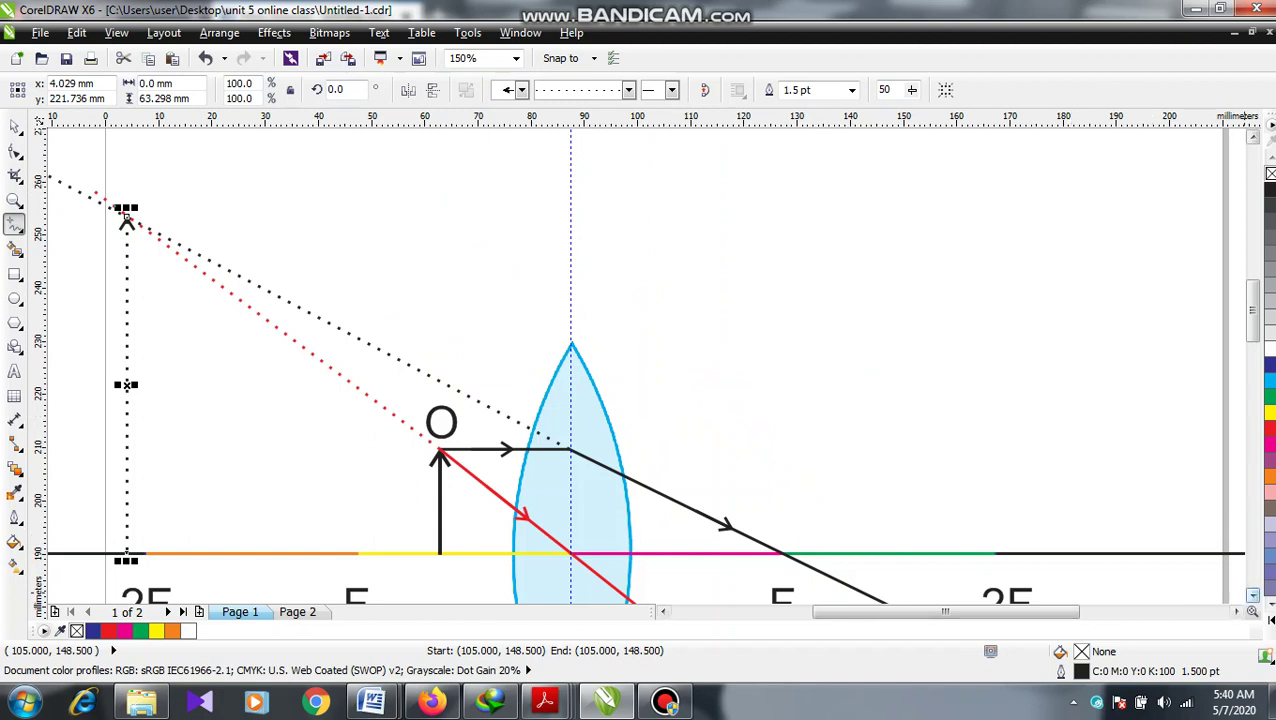
scroll(640, 370, down, 4)
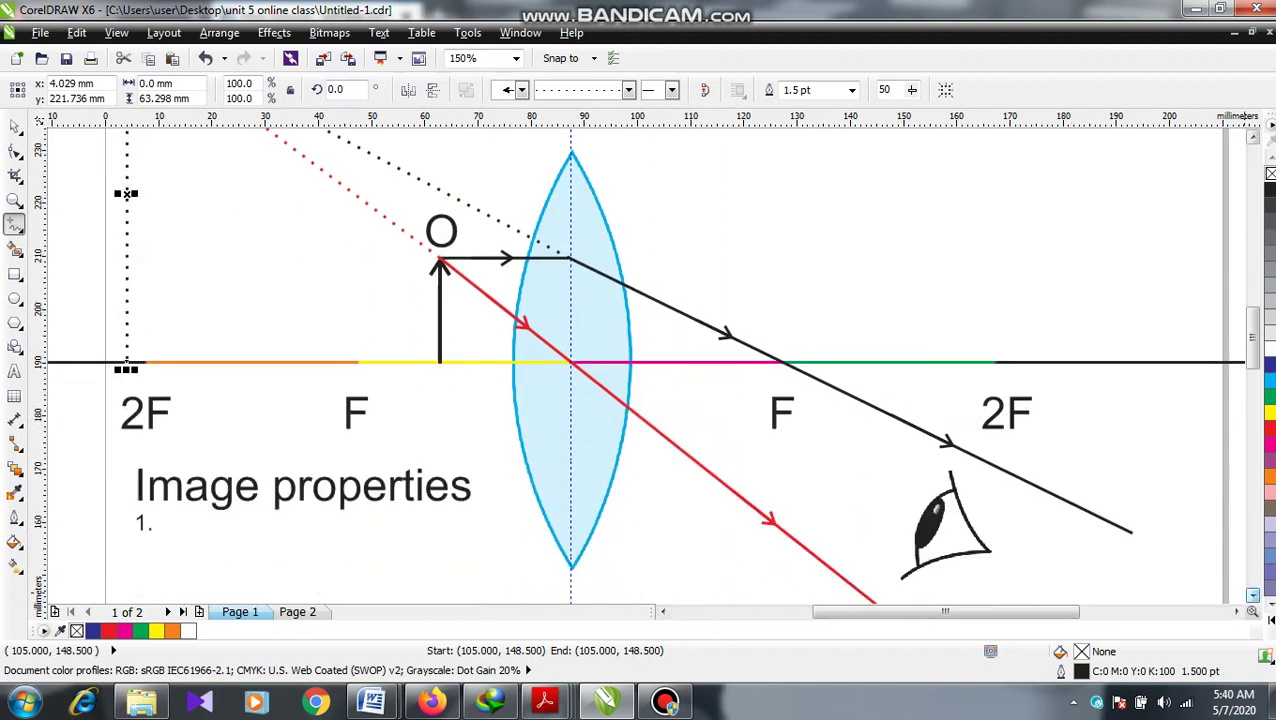
key(F9)
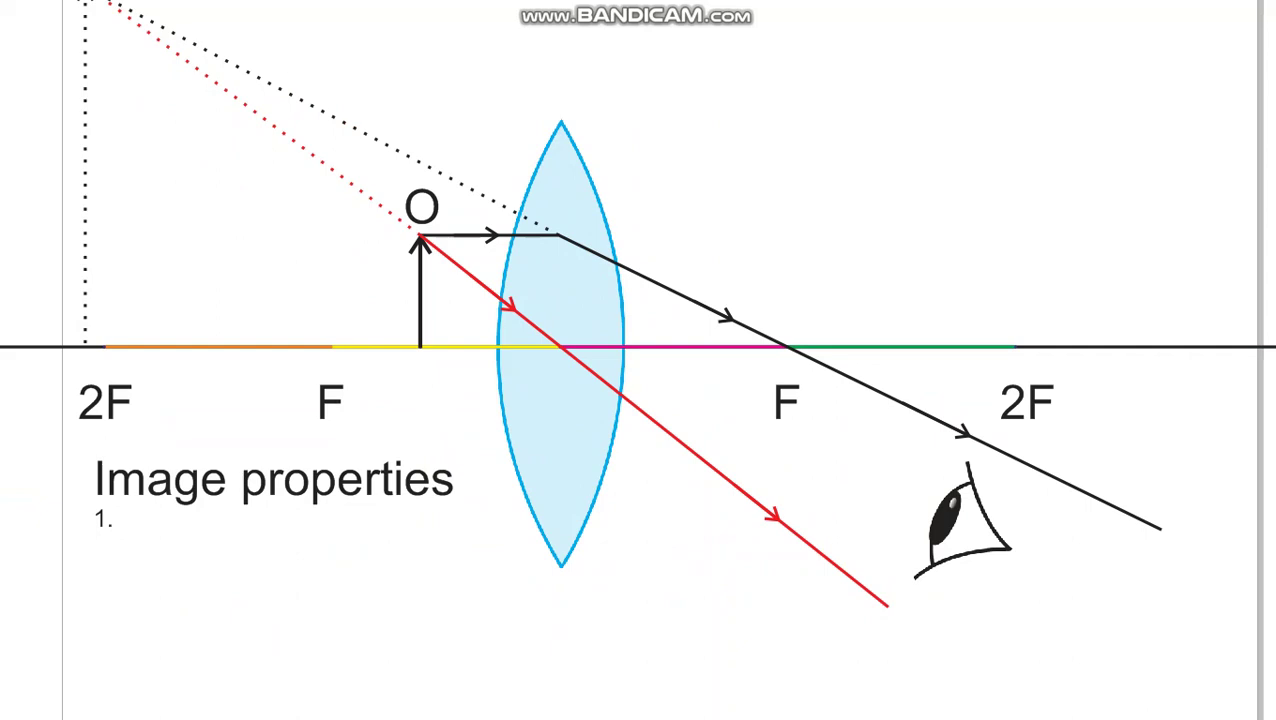
key(F9)
click(108, 185)
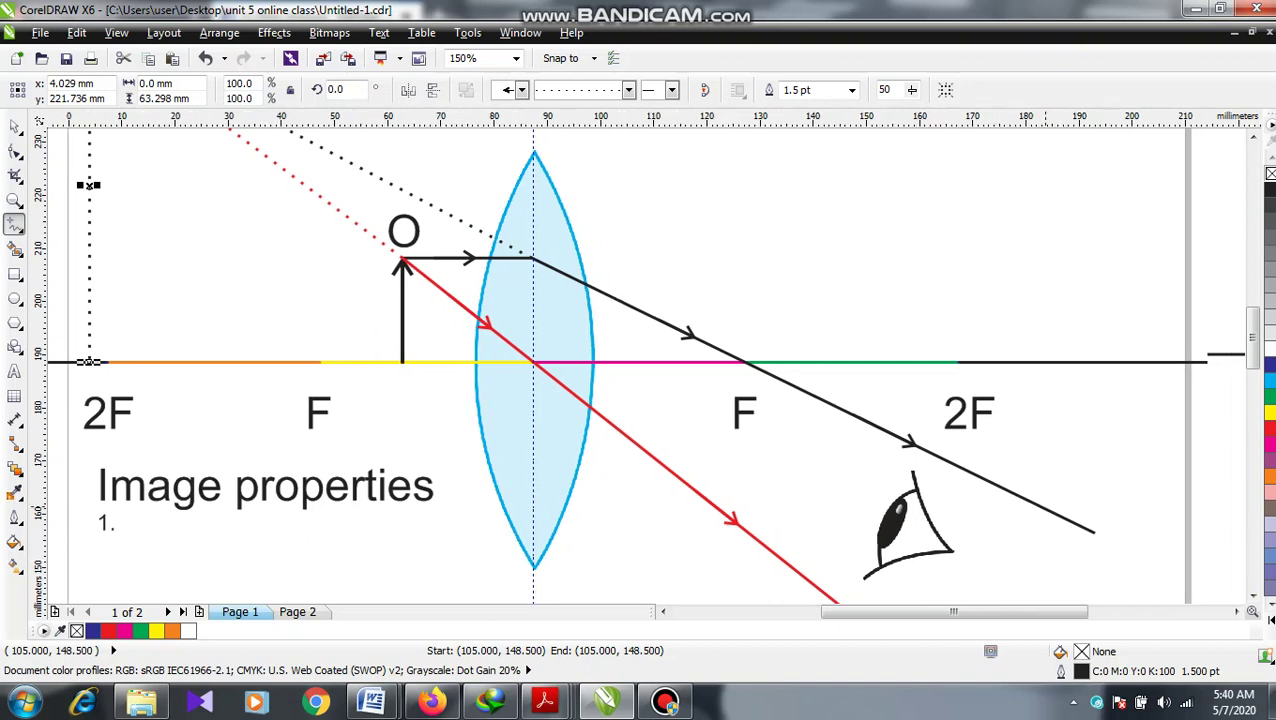
scroll(1044, 494, down, 2)
scroll(944, 475, up, 2)
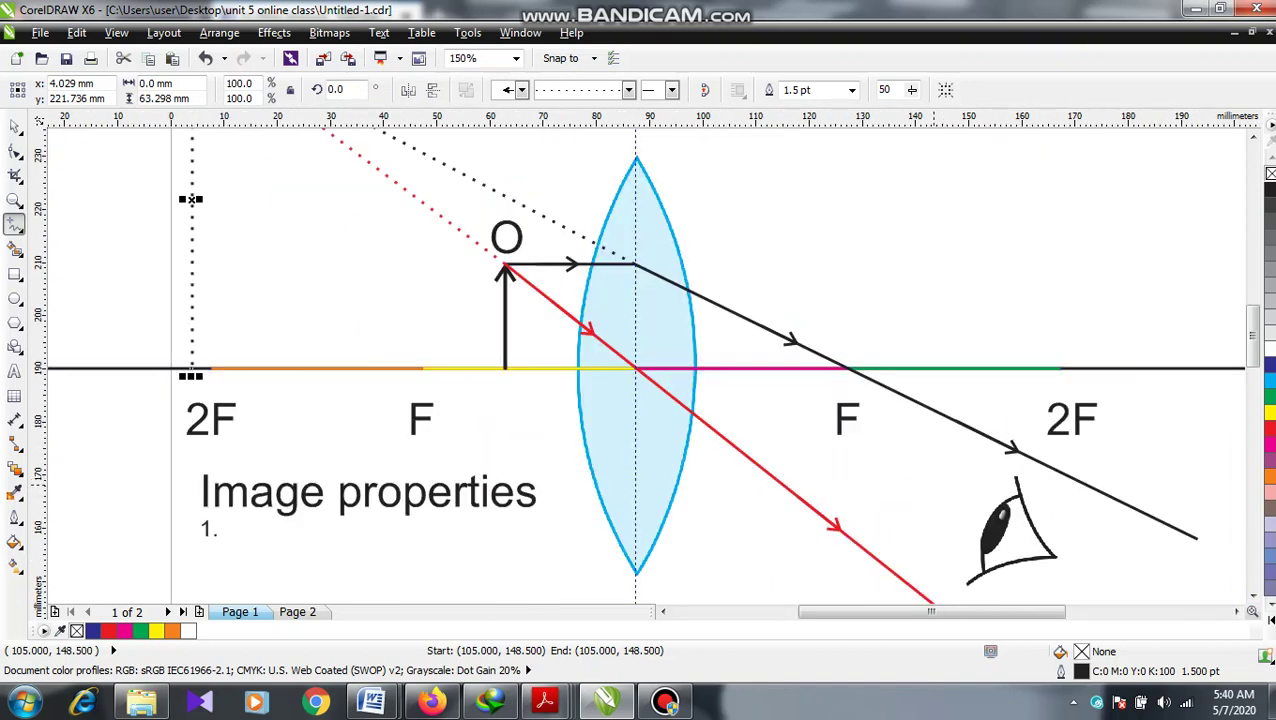
scroll(944, 475, down, 2)
scroll(944, 475, up, 2)
scroll(645, 365, up, 2)
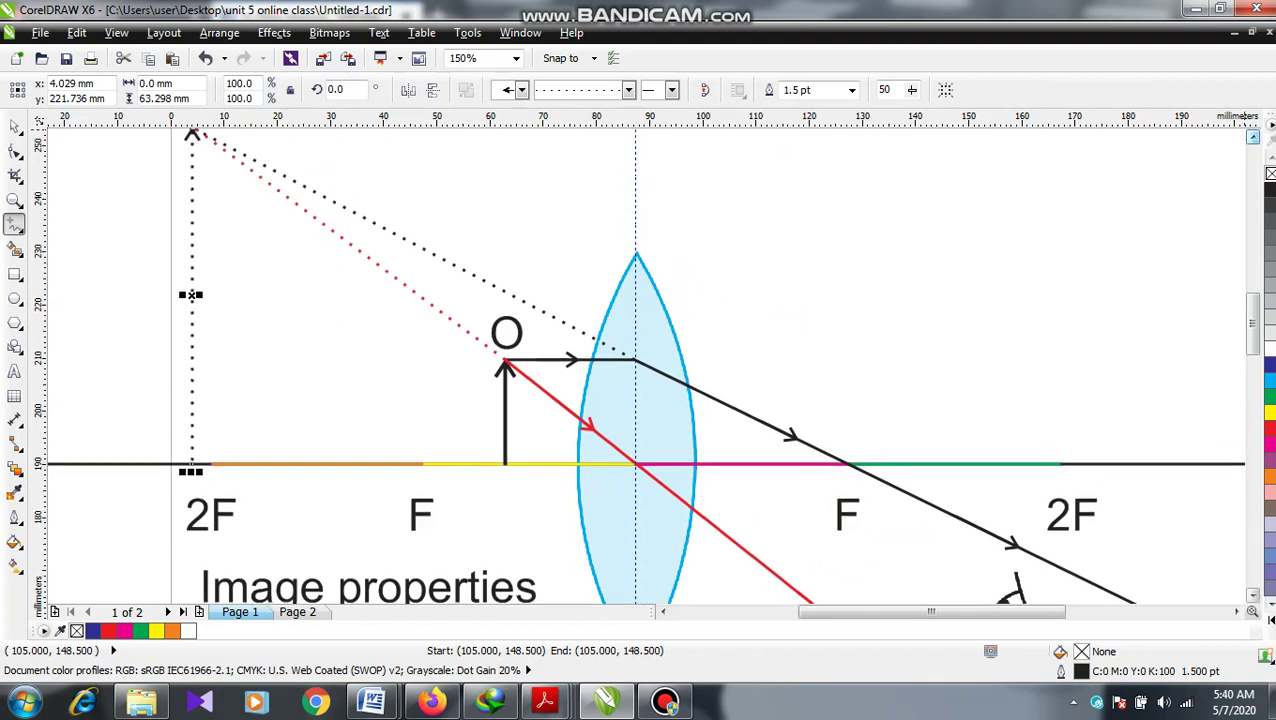
key(F9)
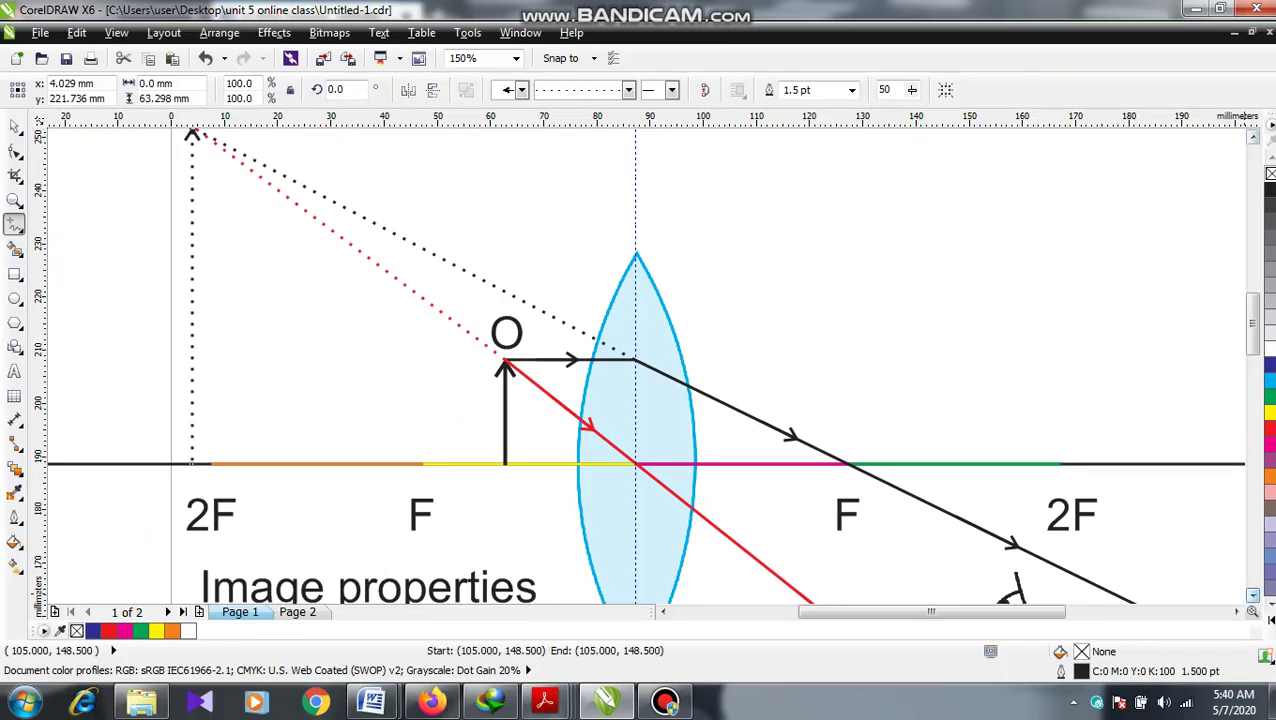
Under the Image properties heading, complete the list with "1. Upright image/erect image" and "2. Virtual image"
scroll(192, 271, down, 4)
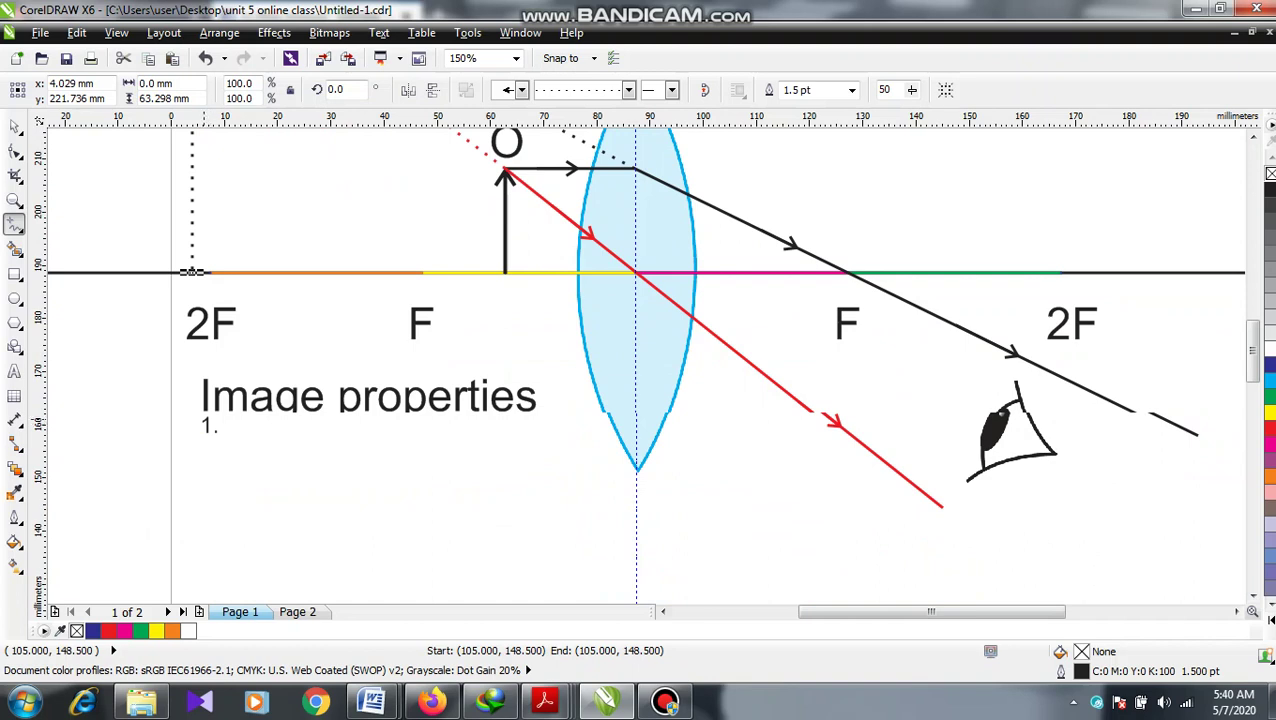
key(space)
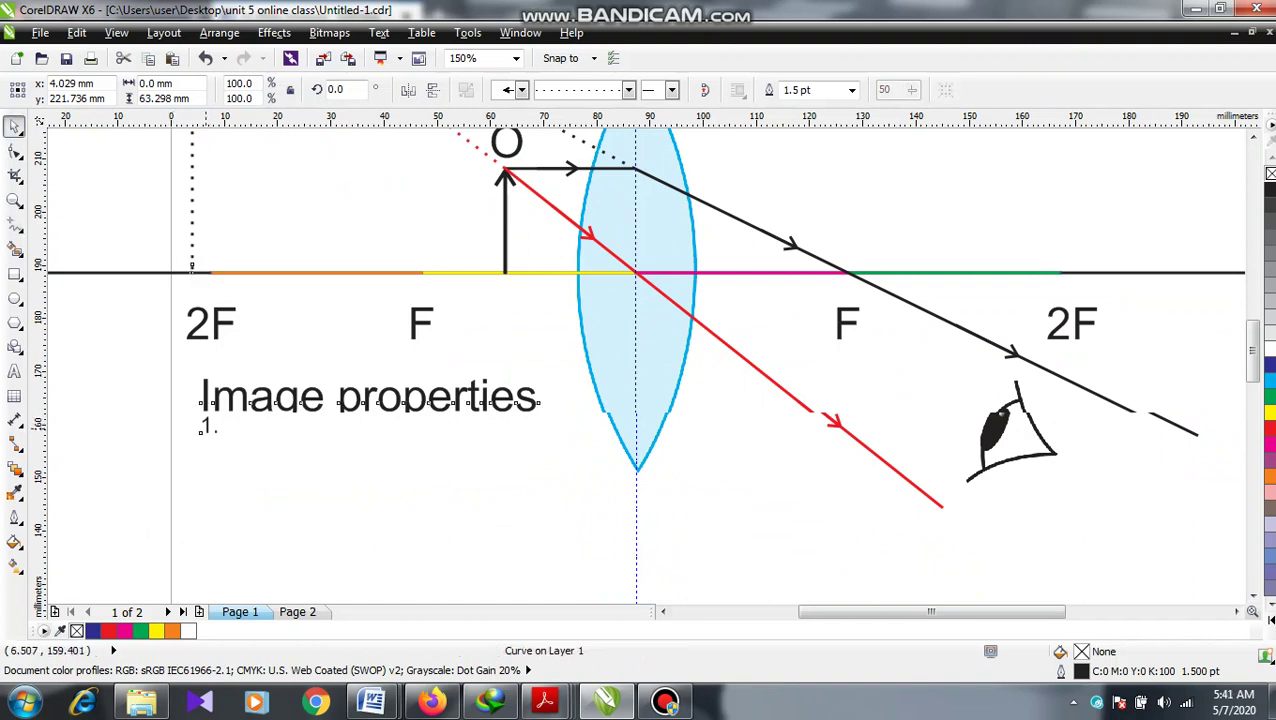
click(210, 430)
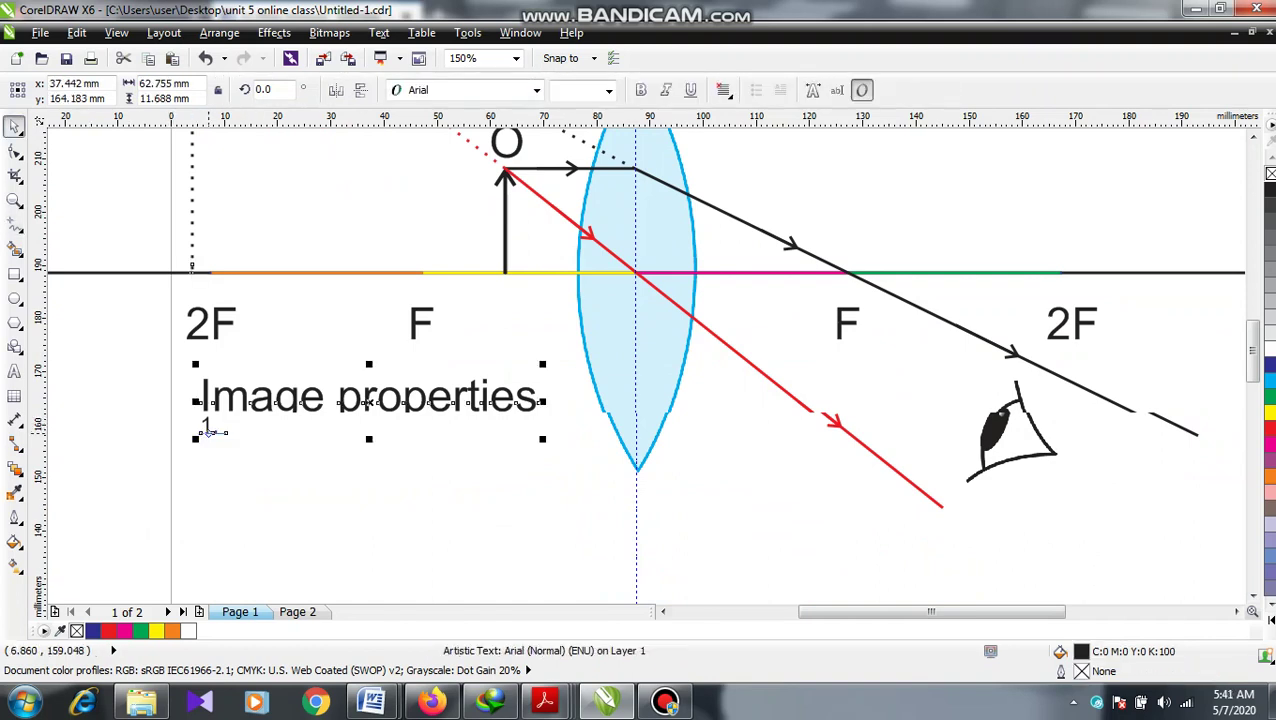
double_click(210, 430)
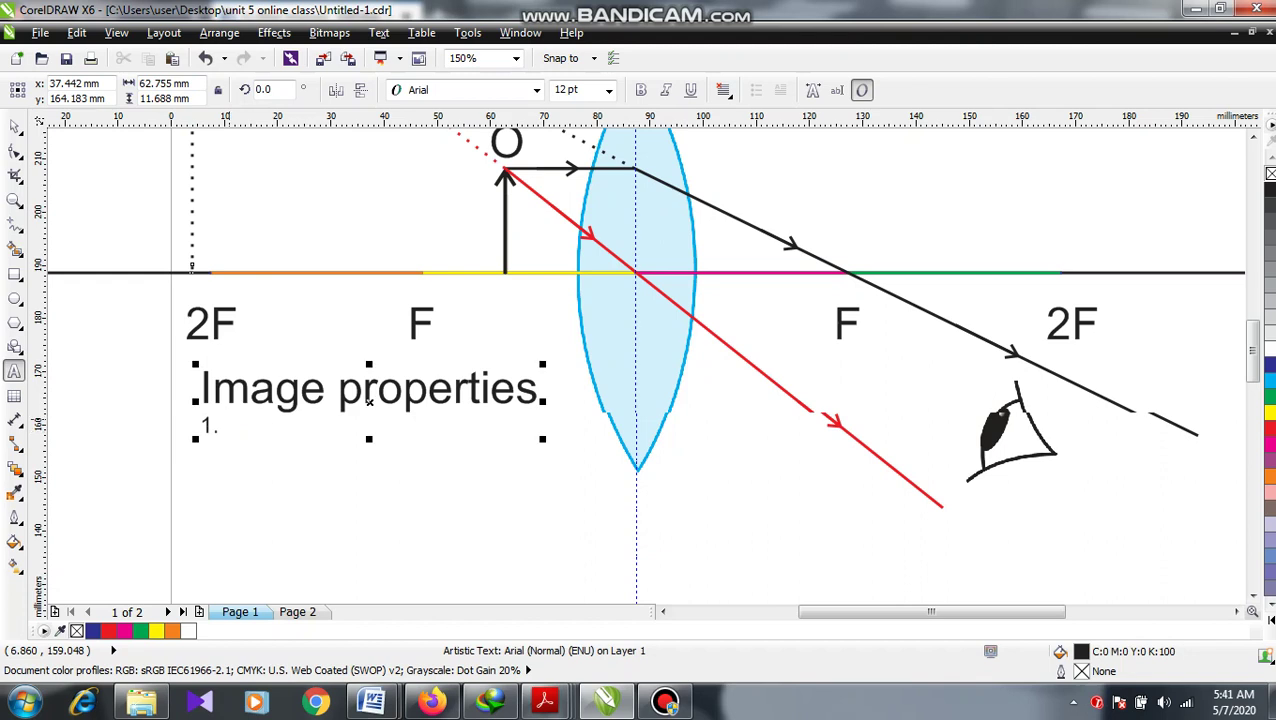
text(Upright )
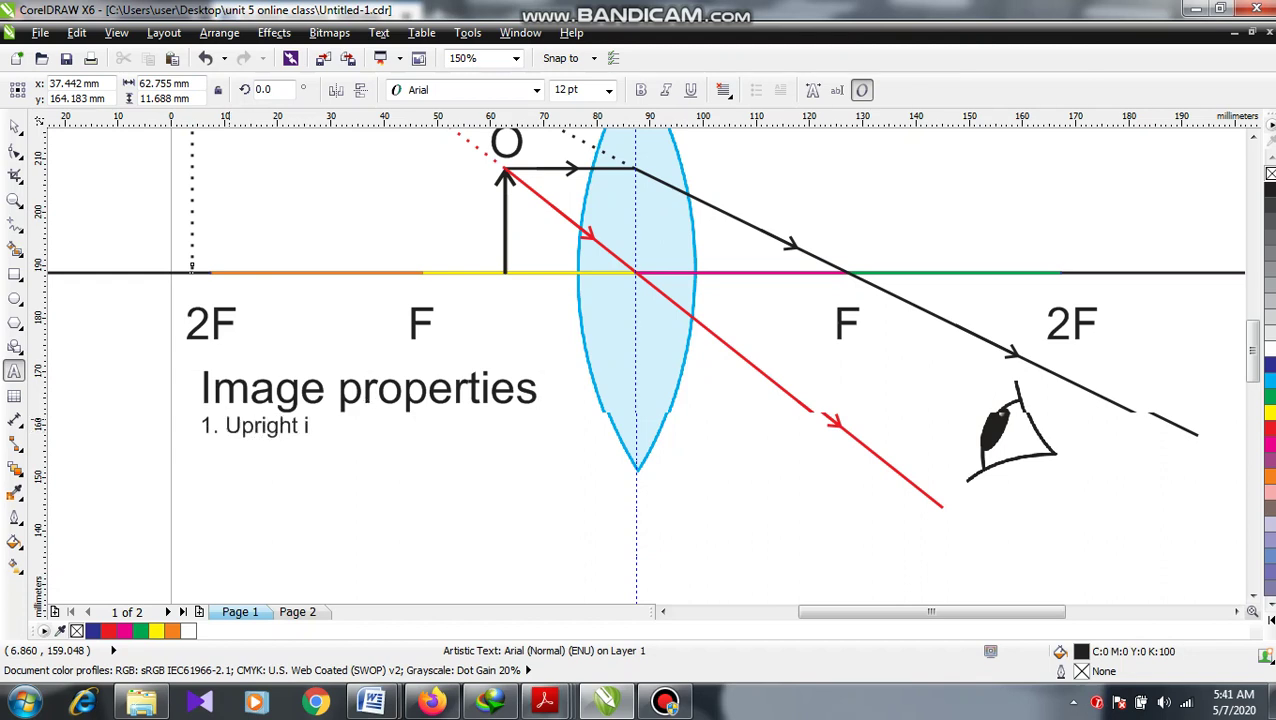
text(image/erect image)
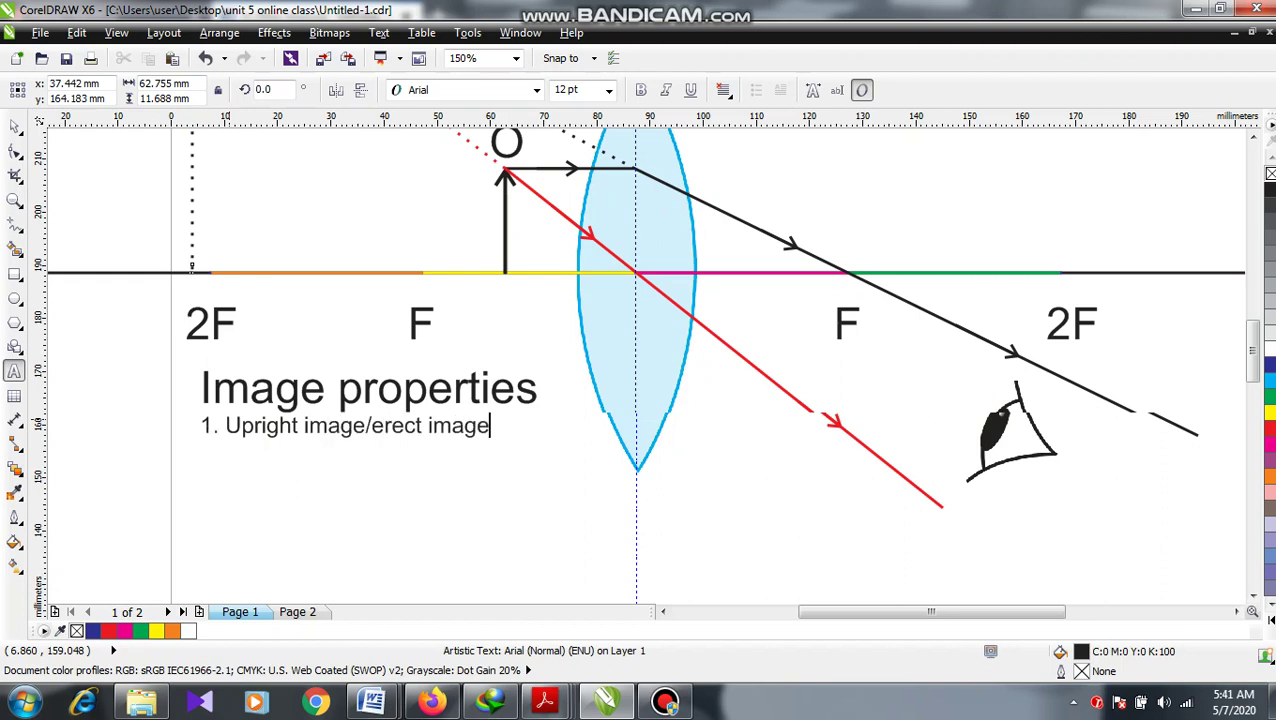
key(Return)
text(2. Virtual image)
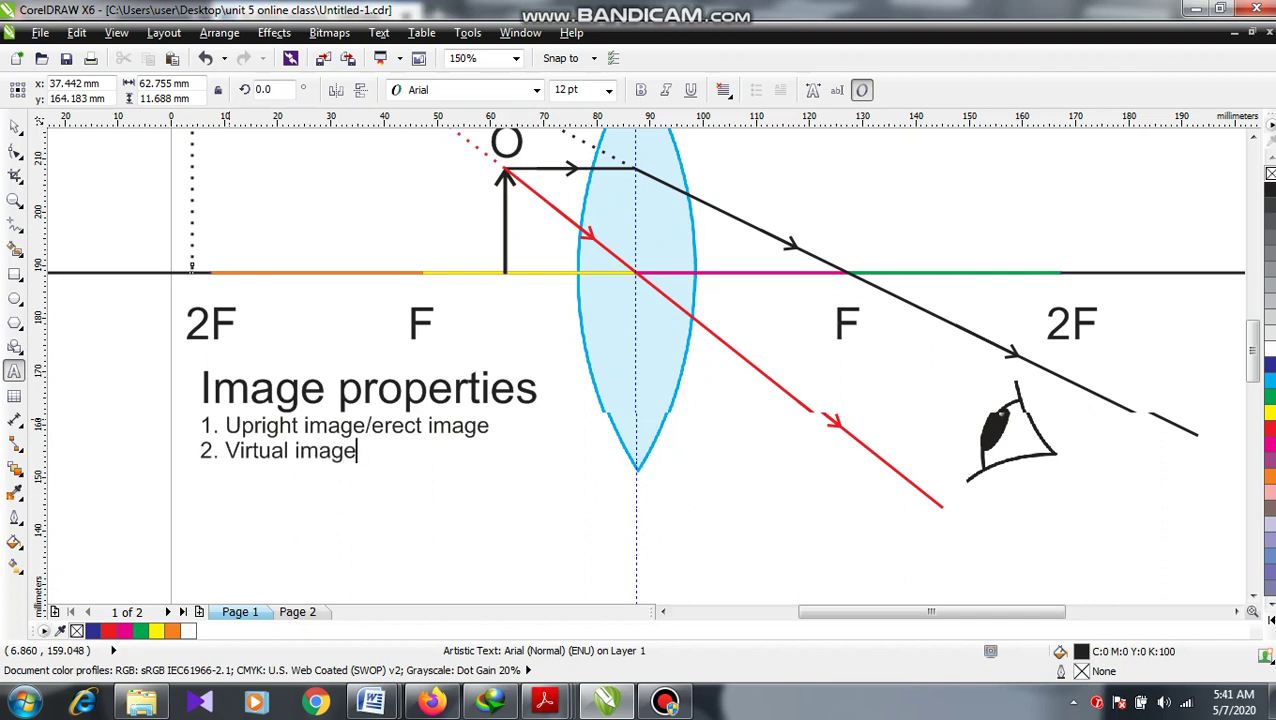
Add the third image property on a new line: "3. Cannot be fallen screen"
key(Return)
text(3.)
click(274, 32)
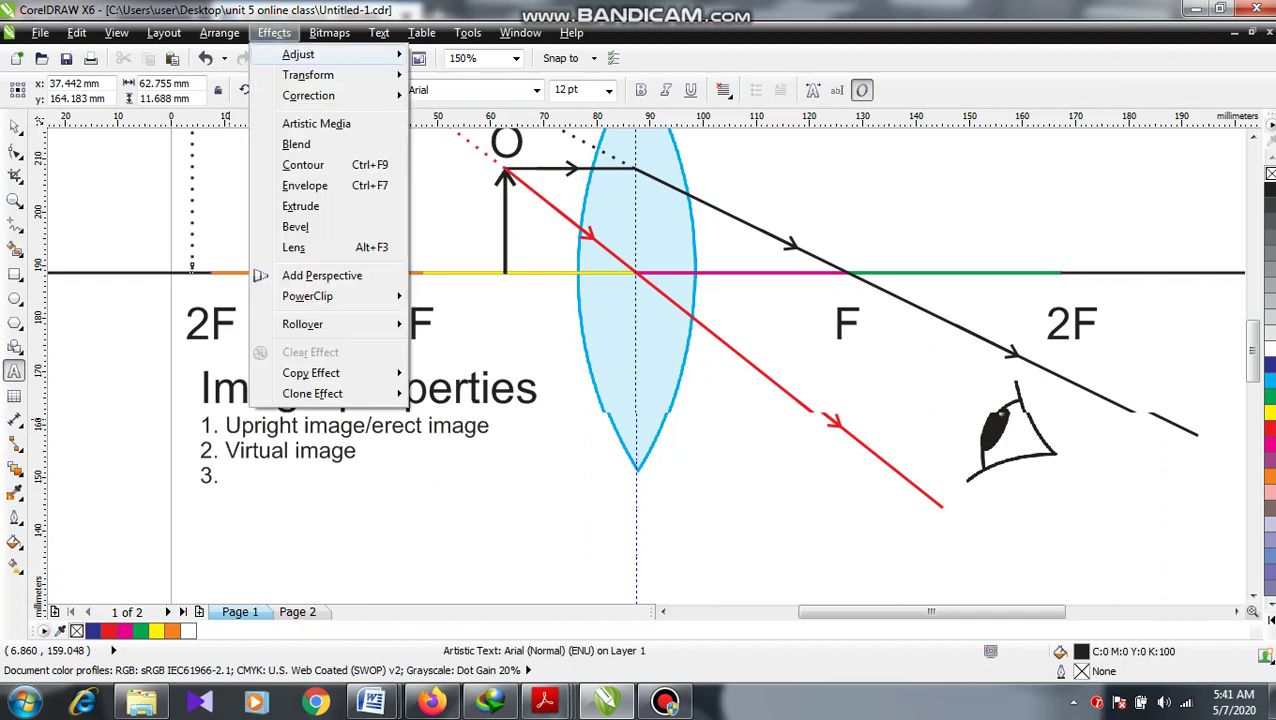
mouse_move(298, 54)
key(Escape)
key(Escape)
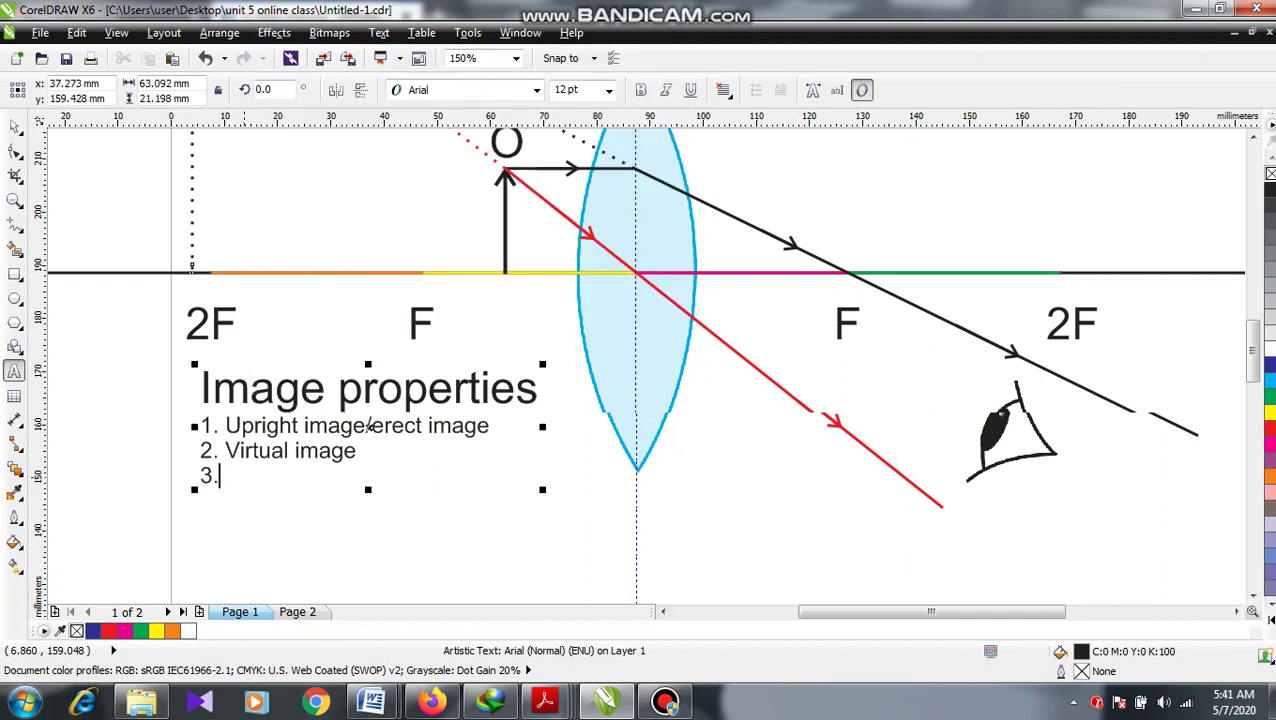
text(Cannot be fallen screen)
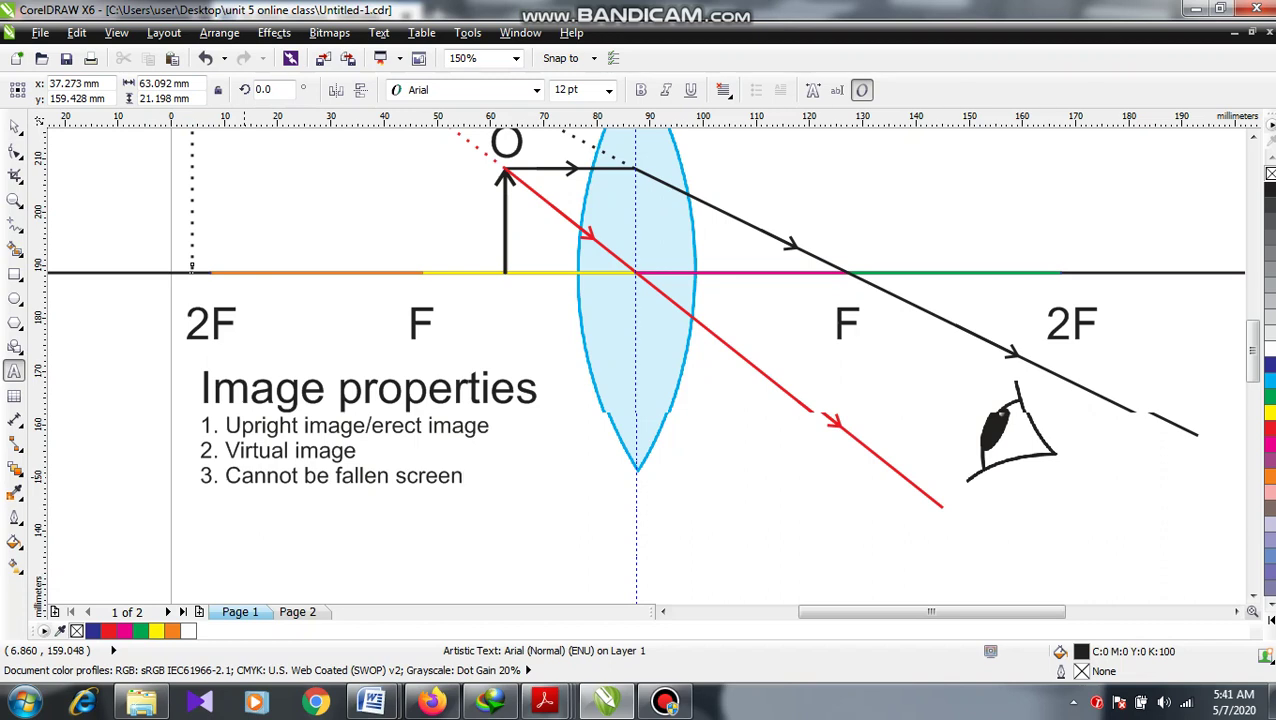
Add the fourth image property on a new line: "4. Bigger than the object (magnified)"
key(Return)
text(4. )
text(Biig)
key(BackSpace)
key(BackSpace)
text(gger than )
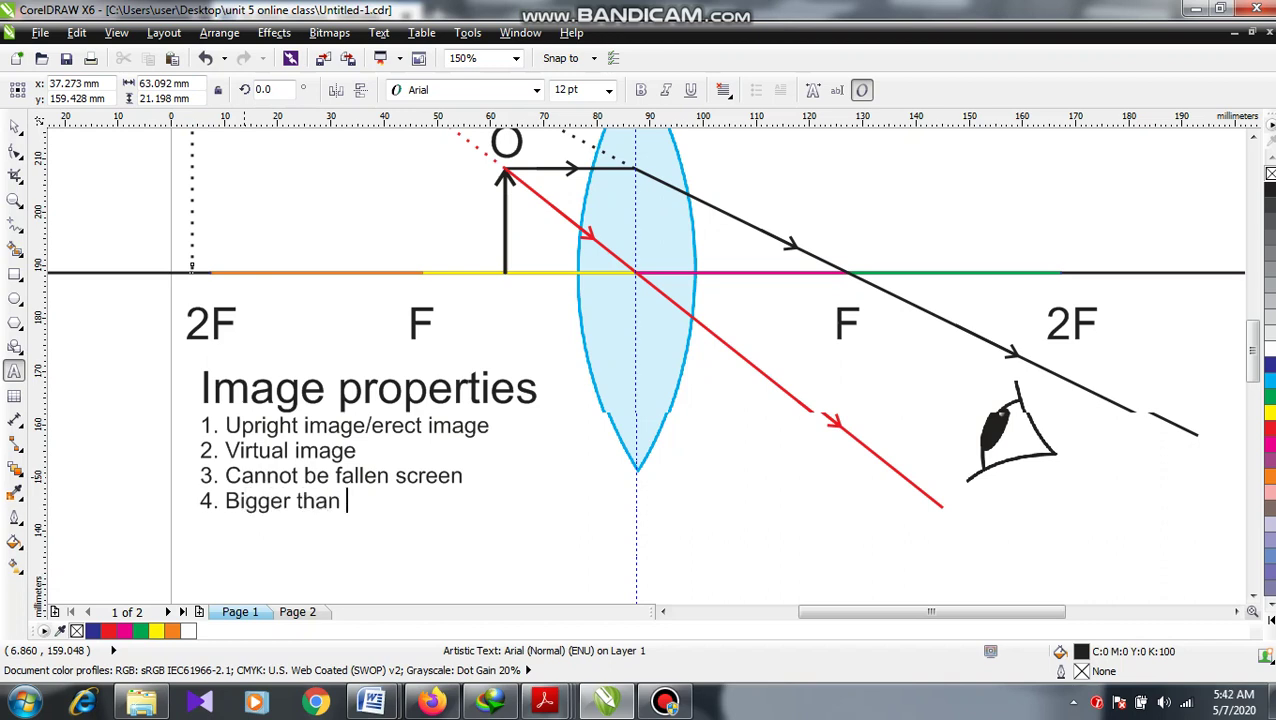
text(the object ()
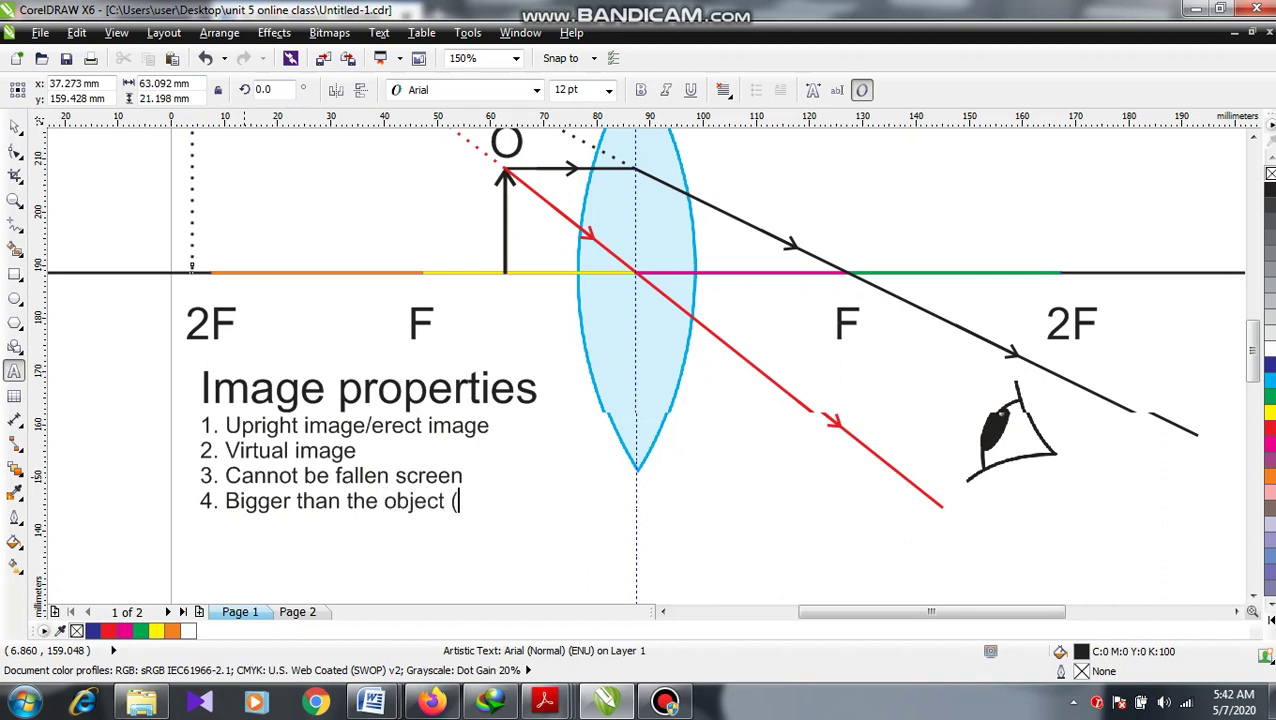
text(magnifie)
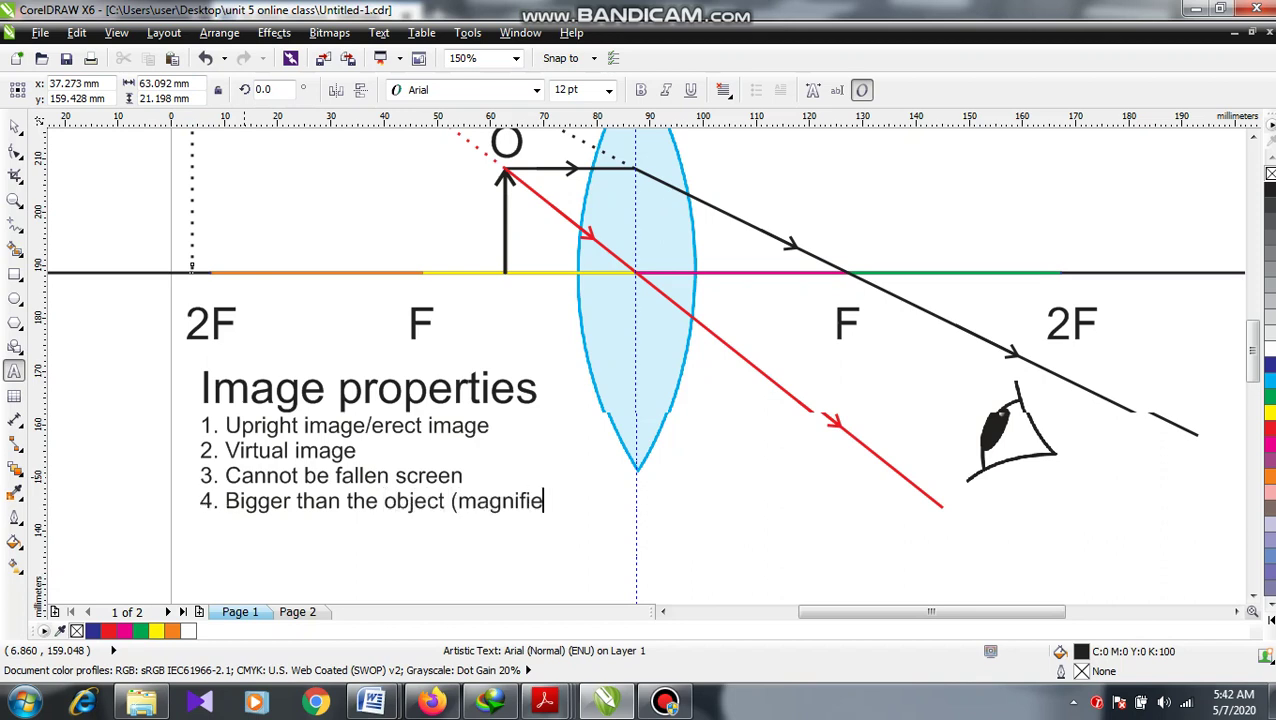
text(d))
Add the fifth image property, "5. Object and image are located in the same side of lens", and finish editing the text
key(Return)
text(5. Object and image are located in the s)
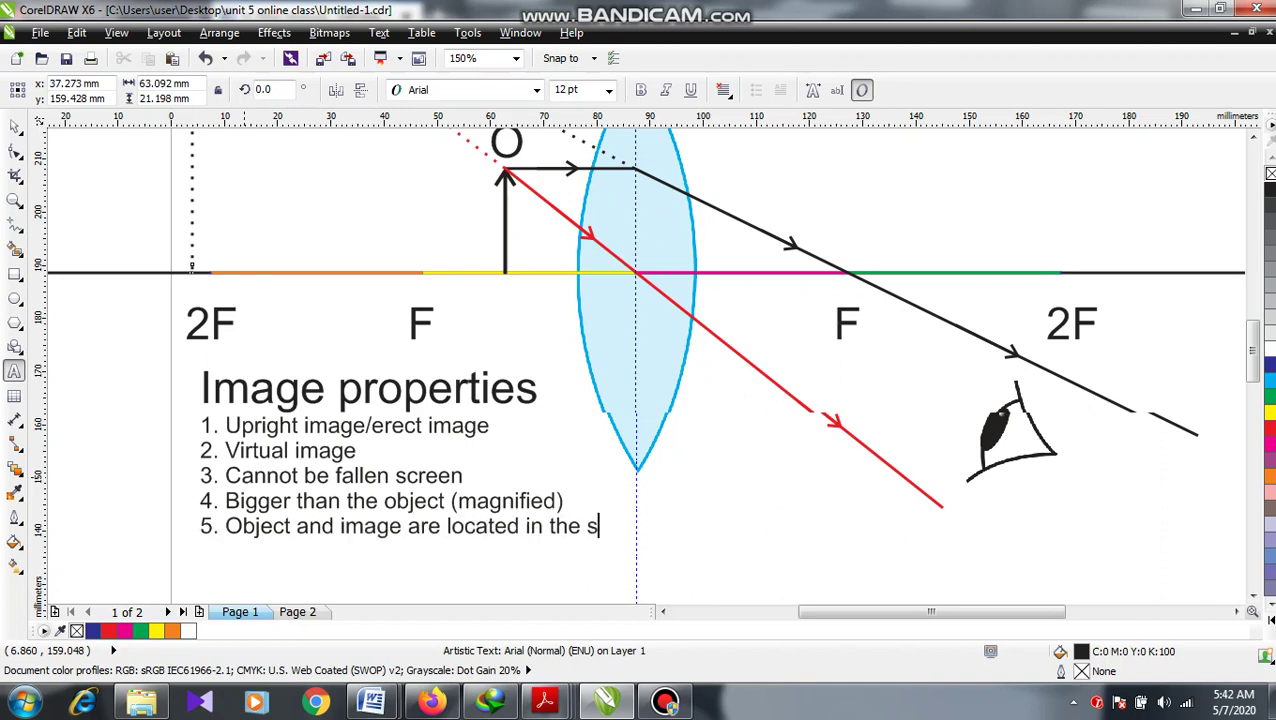
text(ame side of)
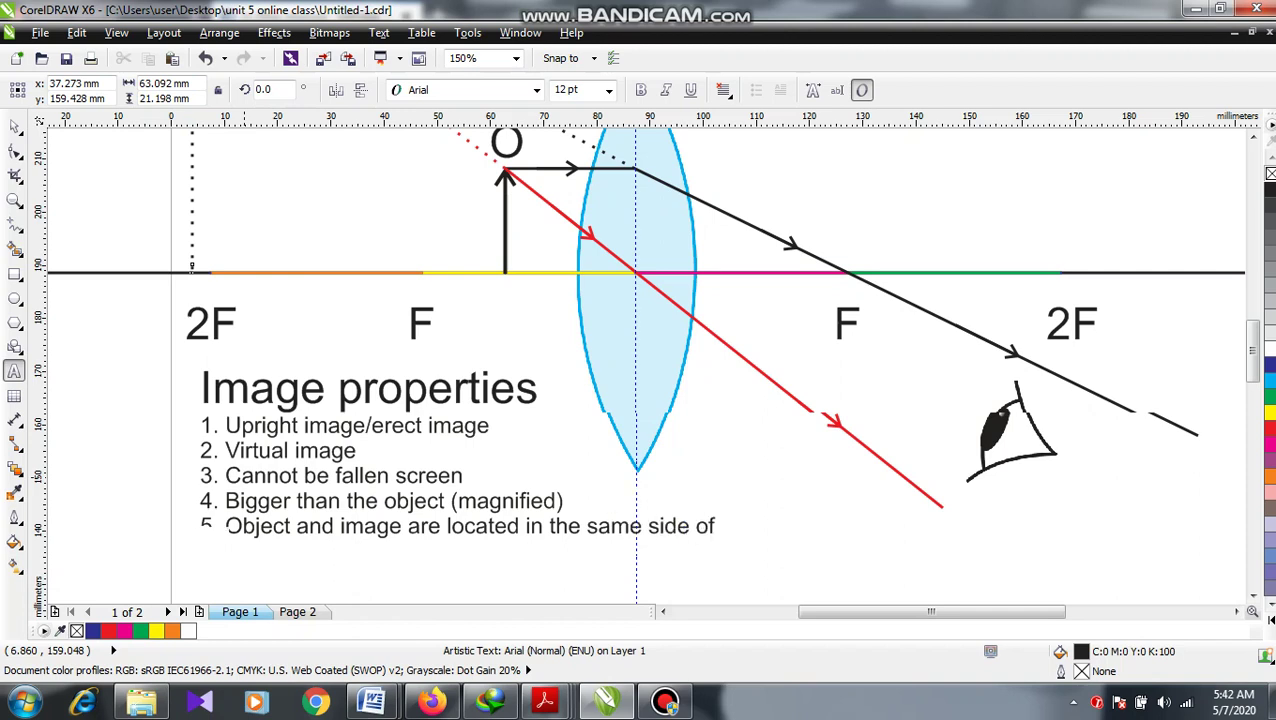
text( lens)
key(Escape)
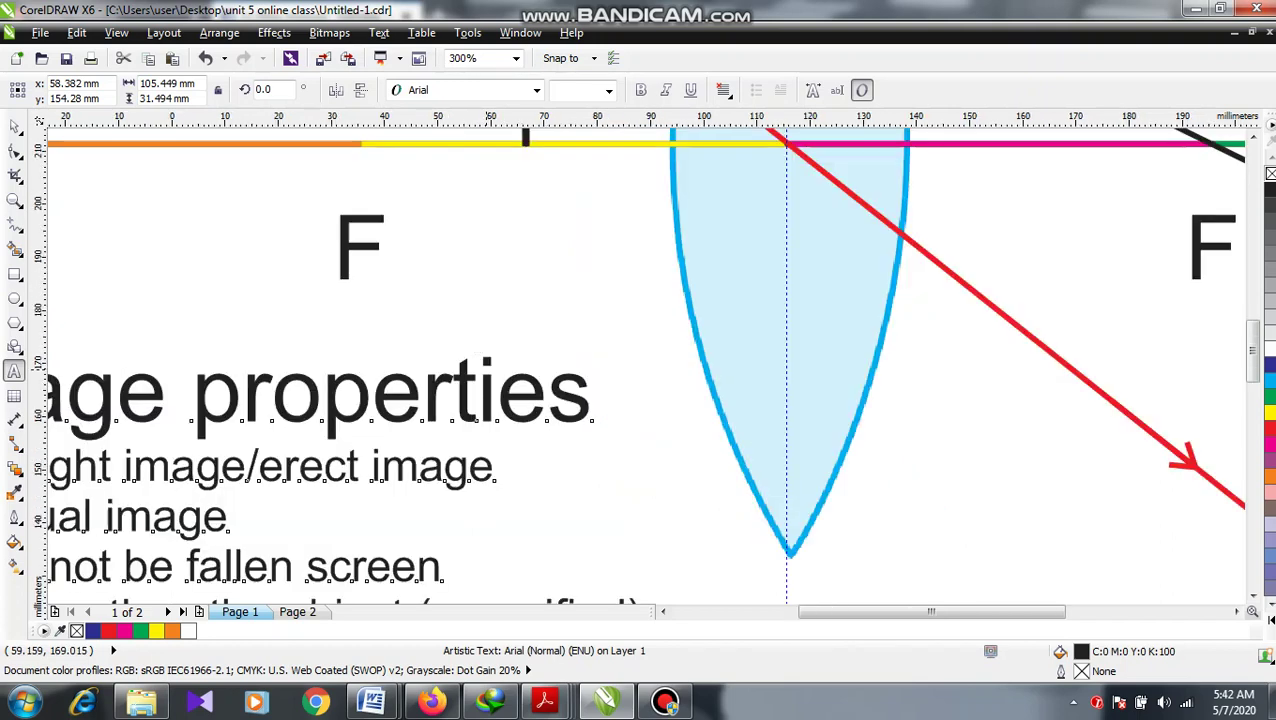
scroll(487, 362, down, 1)
click(1251, 137)
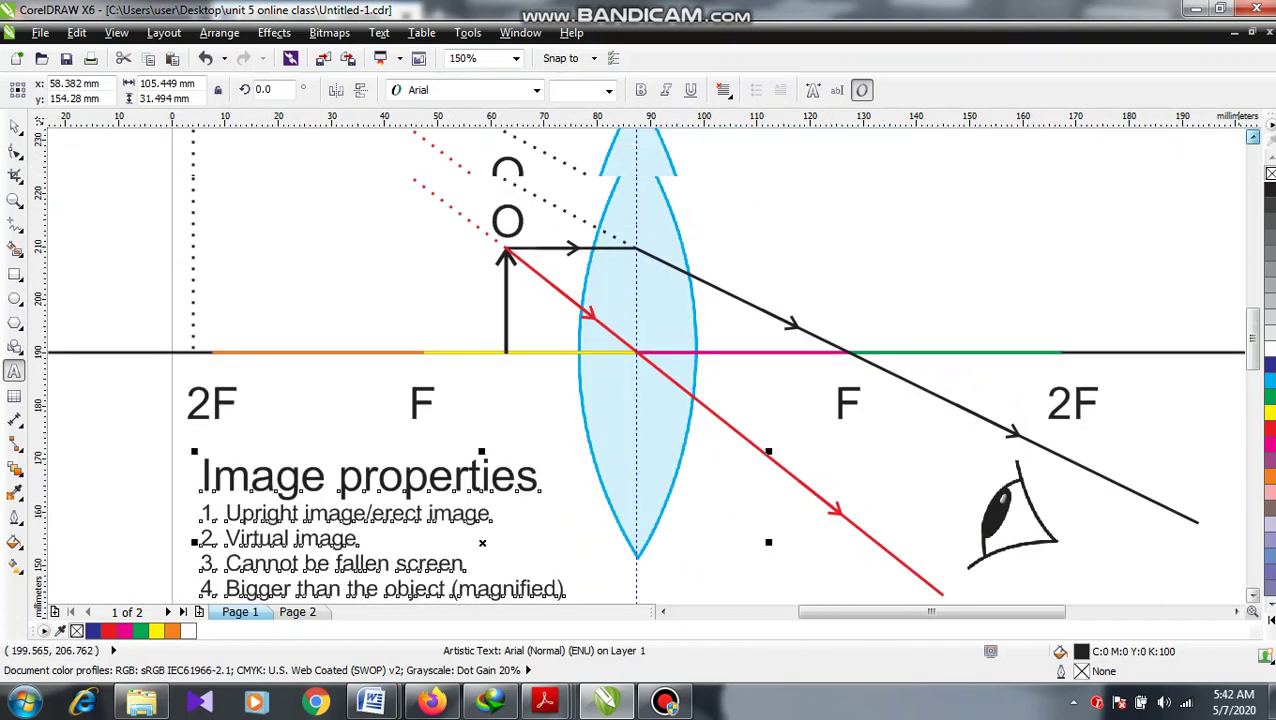